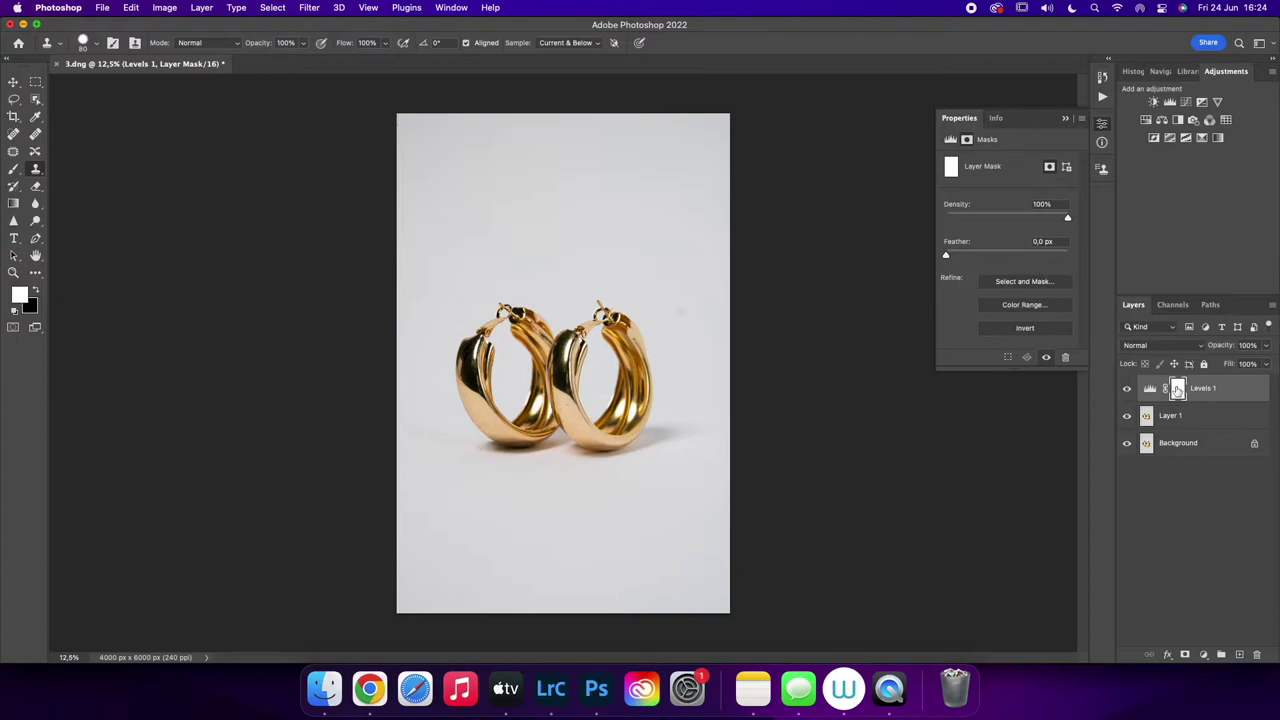
Raise the Levels 1 black input level to 179 to exaggerate dust spots in the backdrop
left_click_drag(964, 259, 1039, 262)
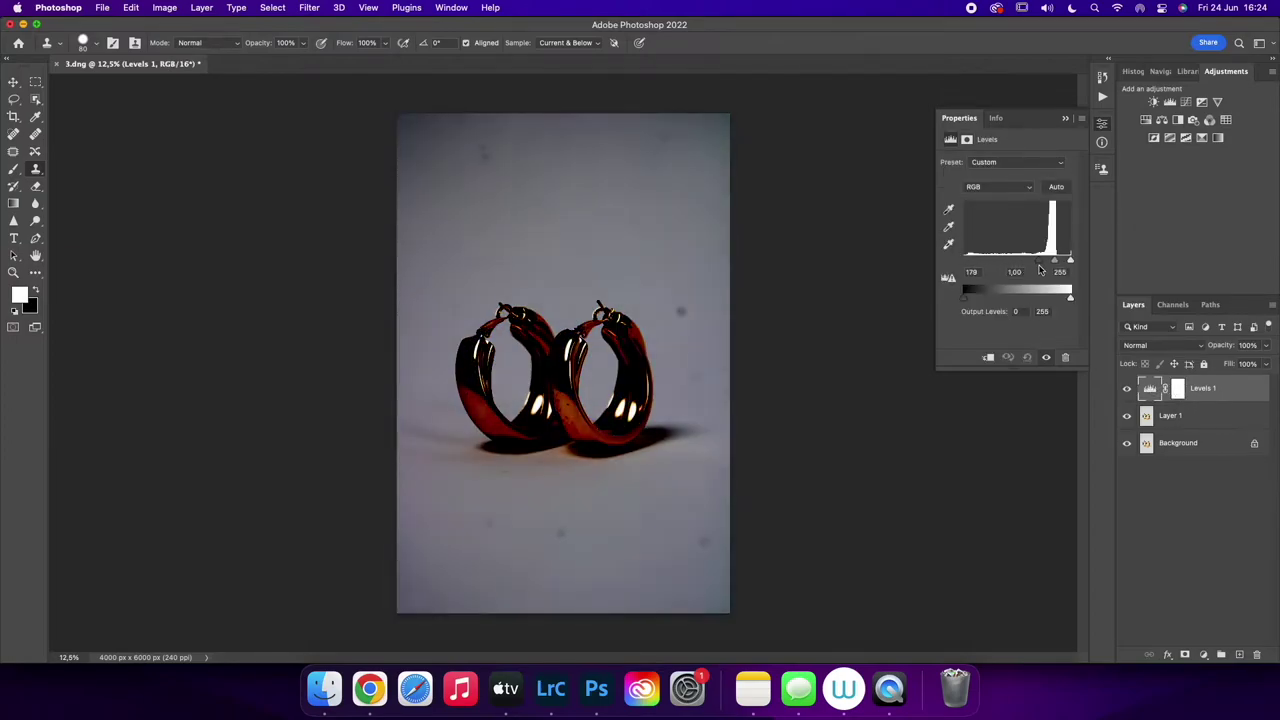
left_click(1192, 419)
left_click(12, 151)
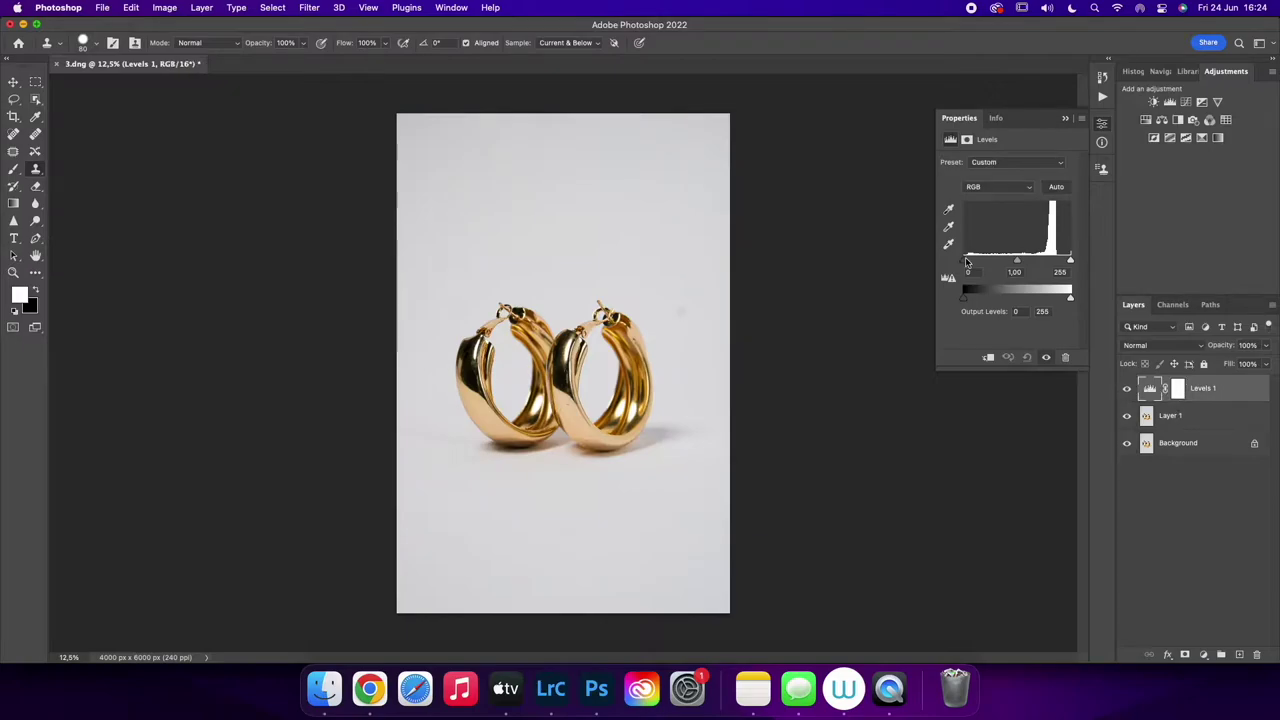
left_click_drag(964, 259, 1039, 262)
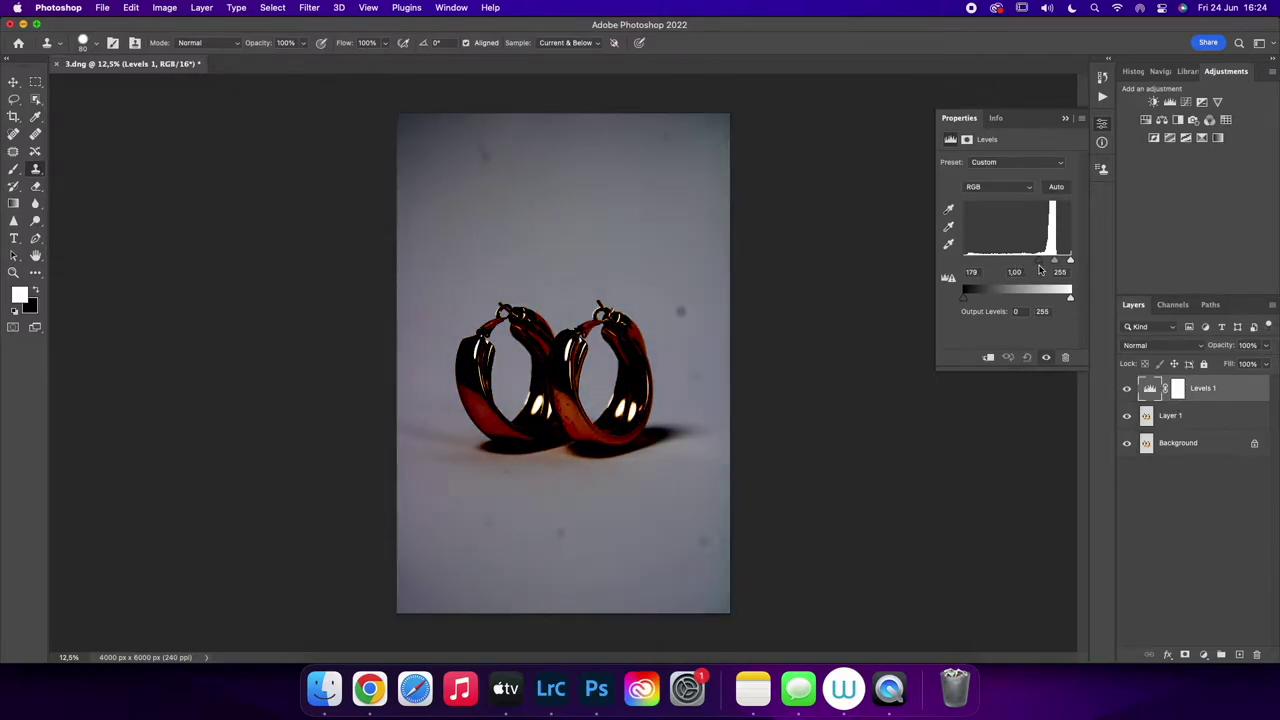
Patch the dust spots in the backdrop around the earrings on Layer 1, and hide the Levels 1 adjustment
left_click(1194, 415)
left_click(12, 151)
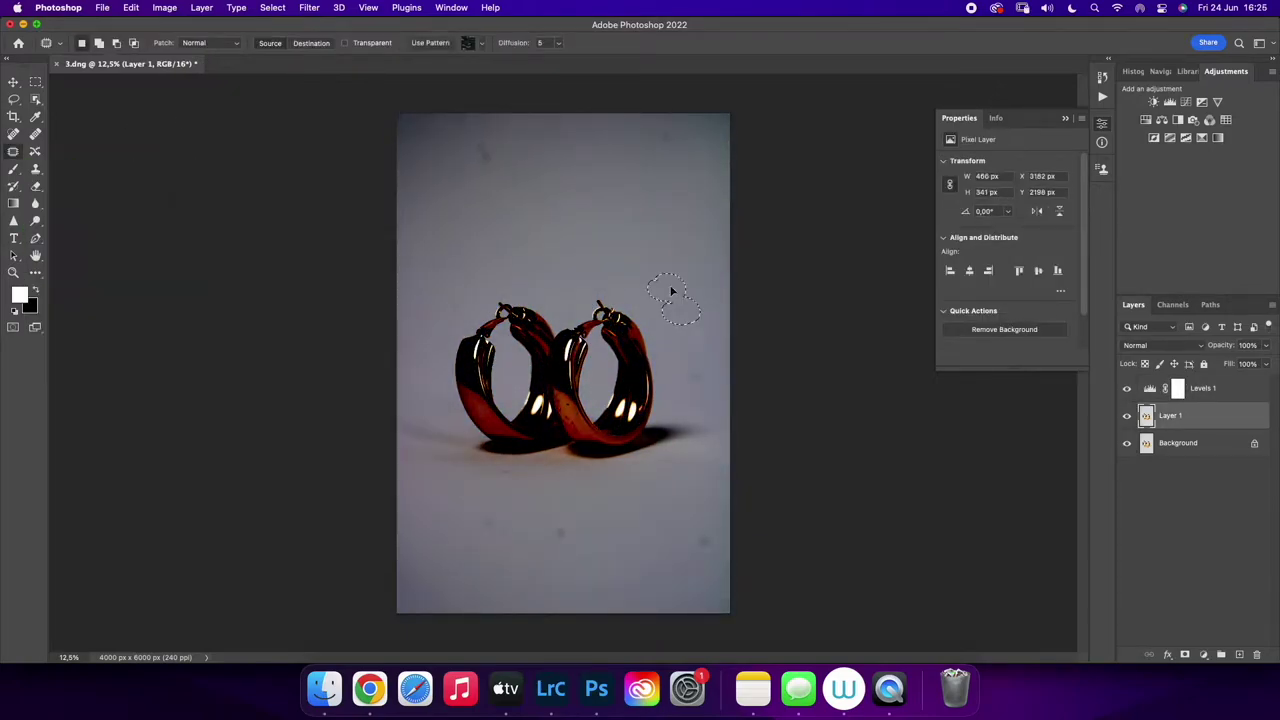
left_click_drag(484, 524, 491, 520)
key("Return")
key("super+d")
left_click_drag(498, 468, 503, 470)
left_click_drag(503, 470, 443, 466)
key("super+d")
left_click_drag(402, 468, 408, 490)
left_click(452, 555)
key("Return")
left_click(1127, 388)
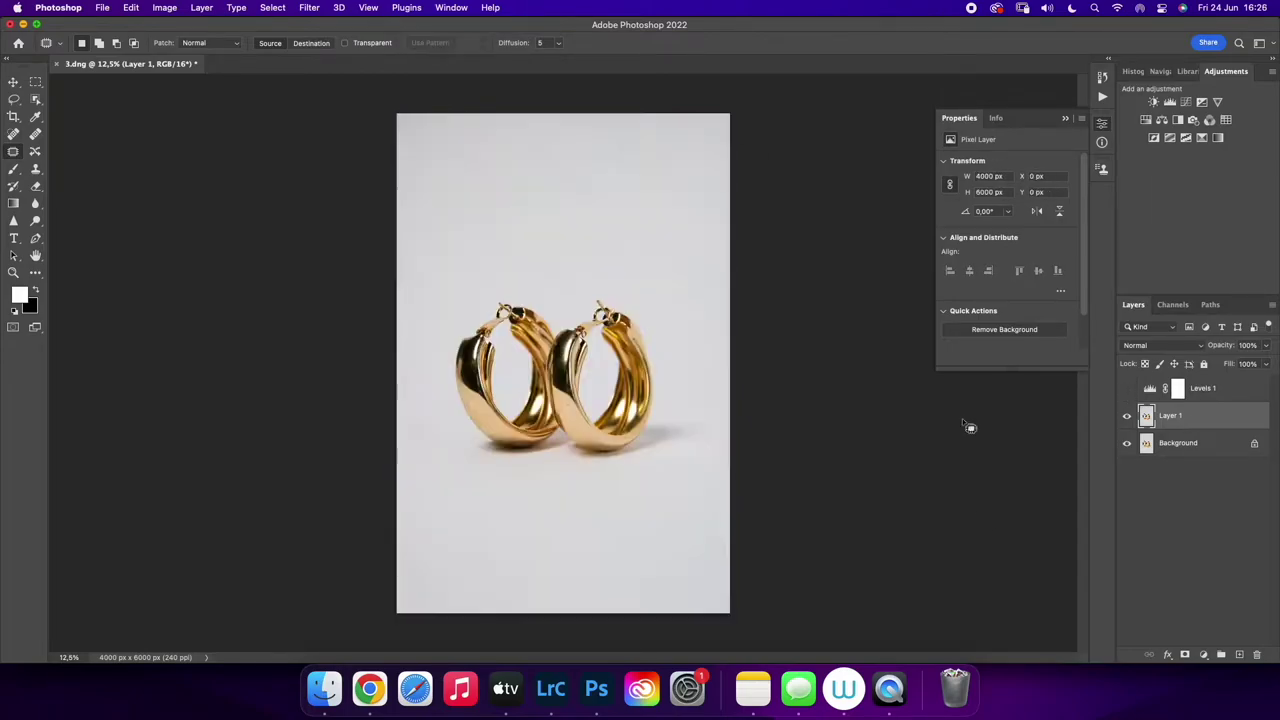
Try to heal the scratches along the base of the left earring with an enlarged Spot Healing Brush
key("z")
left_click_drag(610, 396, 661, 400)
left_click(660, 400)
key("j")
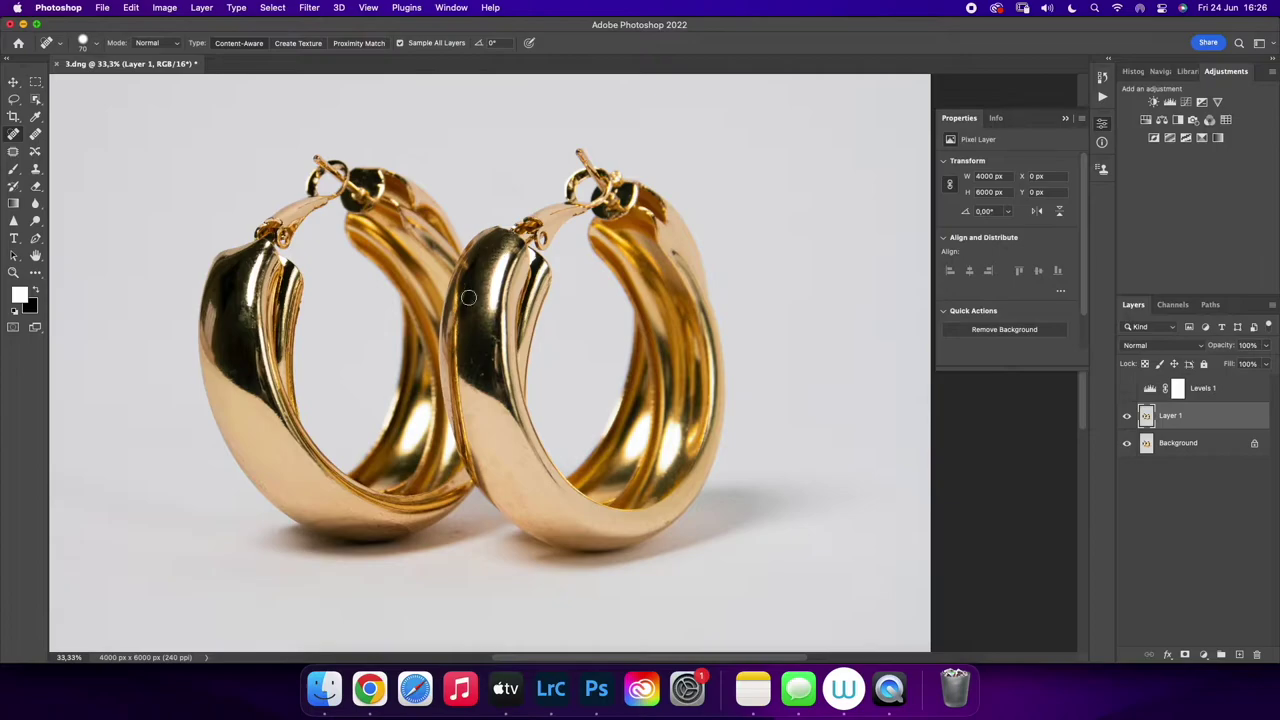
key("bracketright")
key("bracketright")
left_click_drag(331, 517, 366, 517)
key("super+z")
Heal the specks on the left earring's dark upper surface and highlight using 20 to 30 px Spot Healing Brush sizes
left_click_drag(267, 274, 345, 276)
key("bracketleft")
key("bracketleft")
key("bracketleft")
key("bracketleft")
key("bracketleft")
key("bracketleft")
key("bracketleft")
key("bracketleft")
key("bracketleft")
key("bracketleft")
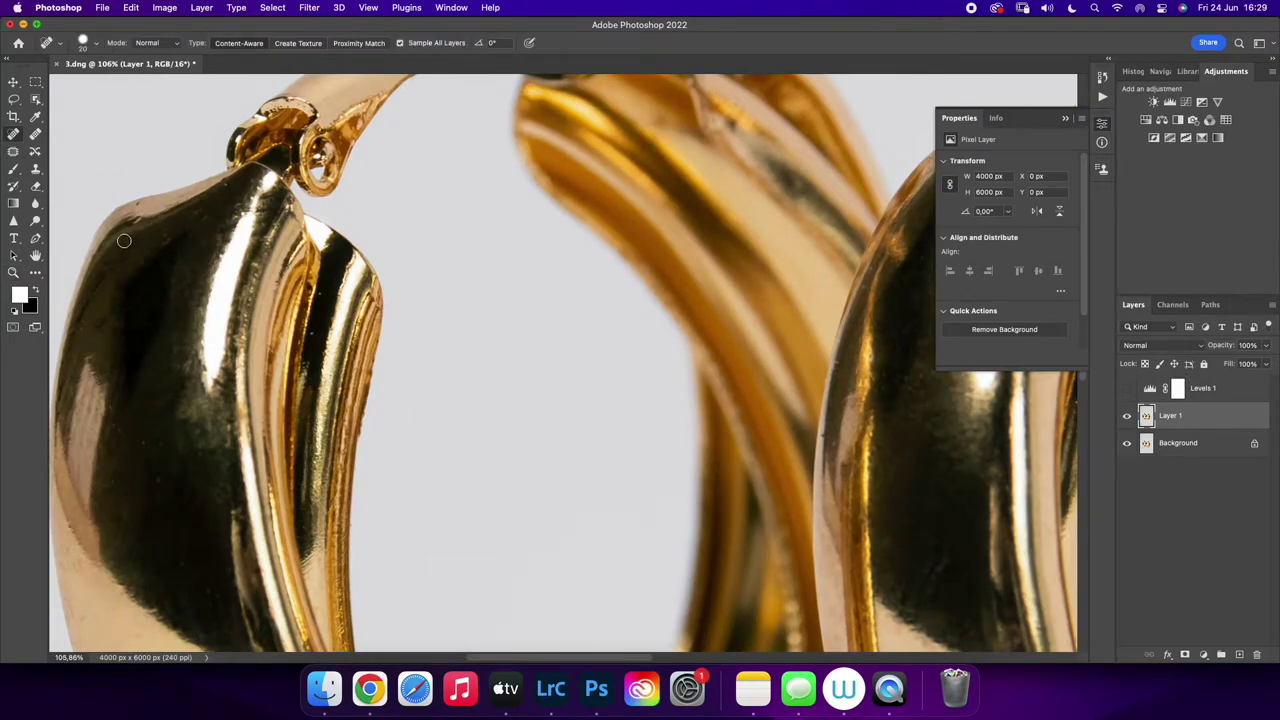
key("bracketright")
key("bracketright")
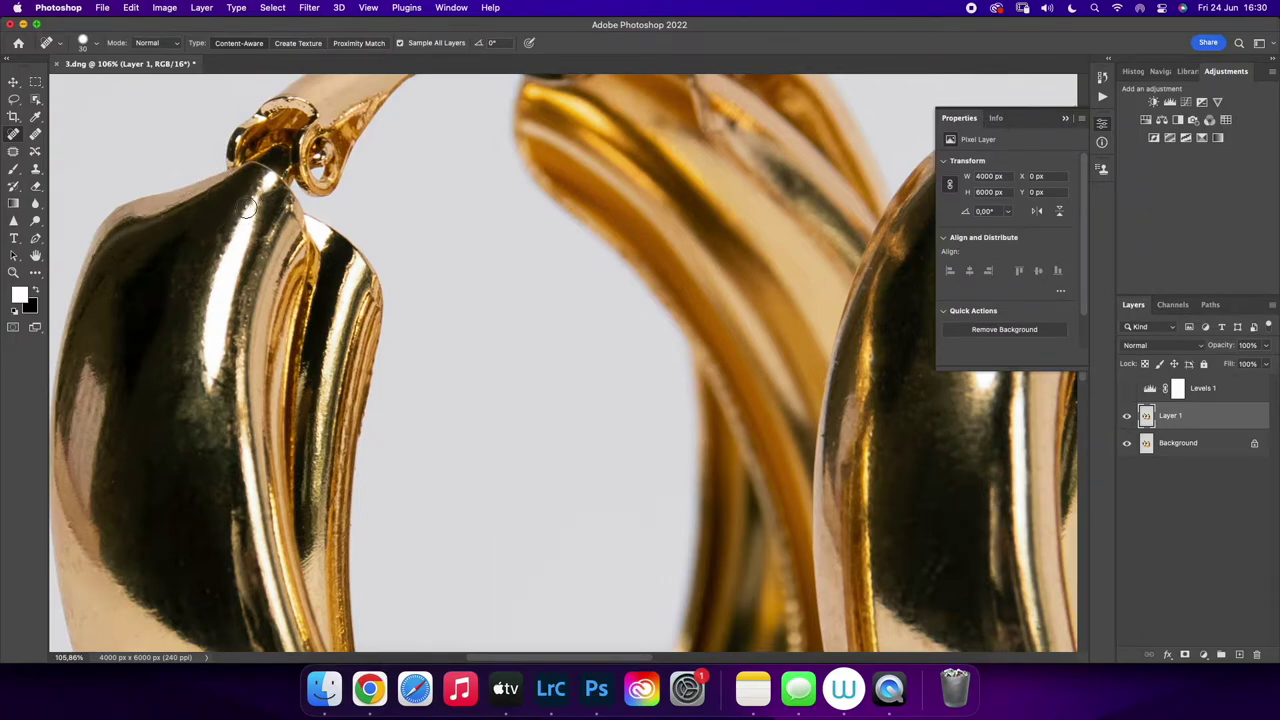
left_click_drag(204, 346, 208, 359)
left_click(254, 402)
left_click(259, 270)
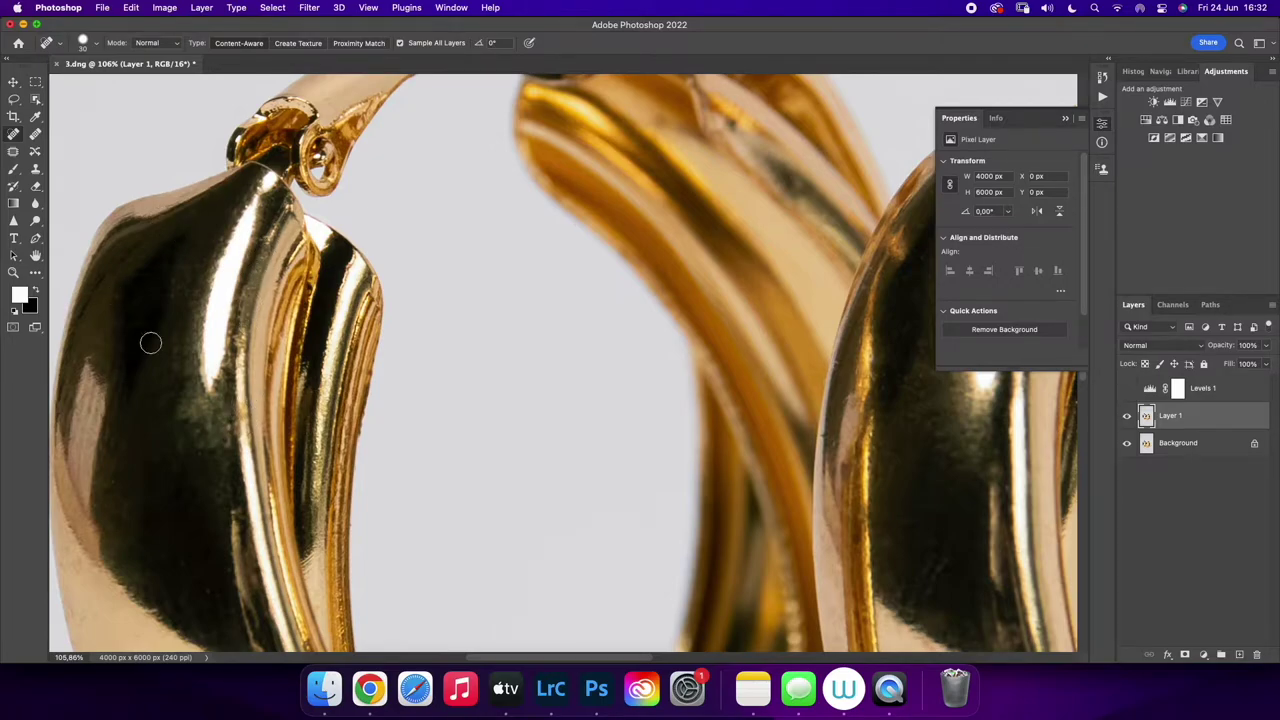
left_click(222, 371)
Heal the blemishes on the light gold middle surface of the left earring with the 30 px Spot Healing Brush
scroll(308, 382, "down", 5)
scroll(224, 322, "up", 5)
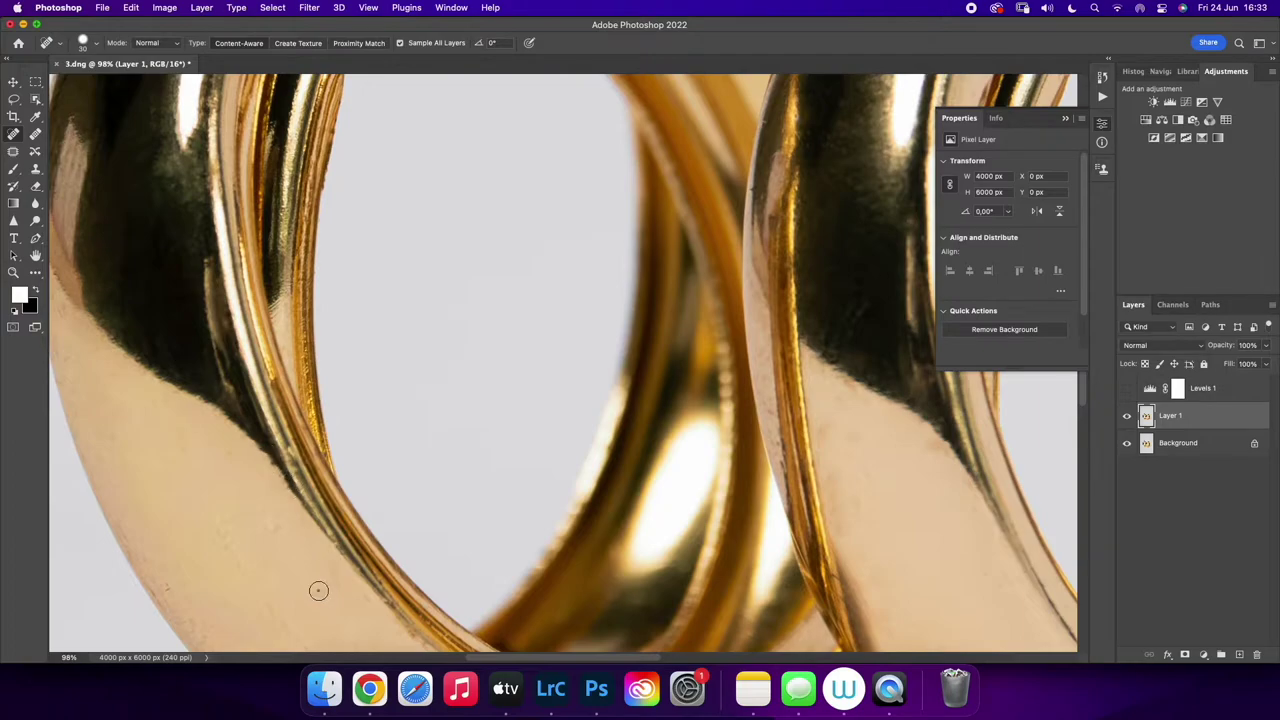
scroll(271, 431, "left", 5)
left_click_drag(514, 617, 462, 558)
left_click_drag(538, 632, 512, 626)
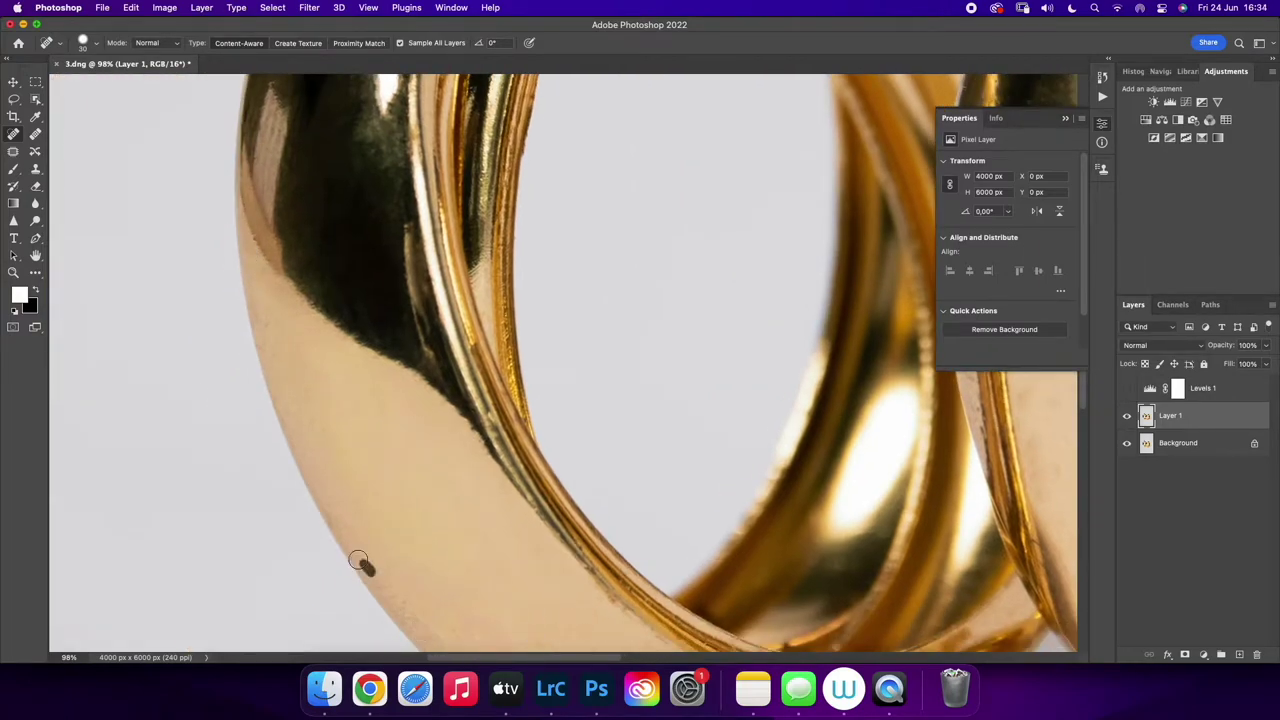
Heal the scratches and specks across the lower curve of the left earring with the 30 px Spot Healing Brush
scroll(373, 393, "down", 5)
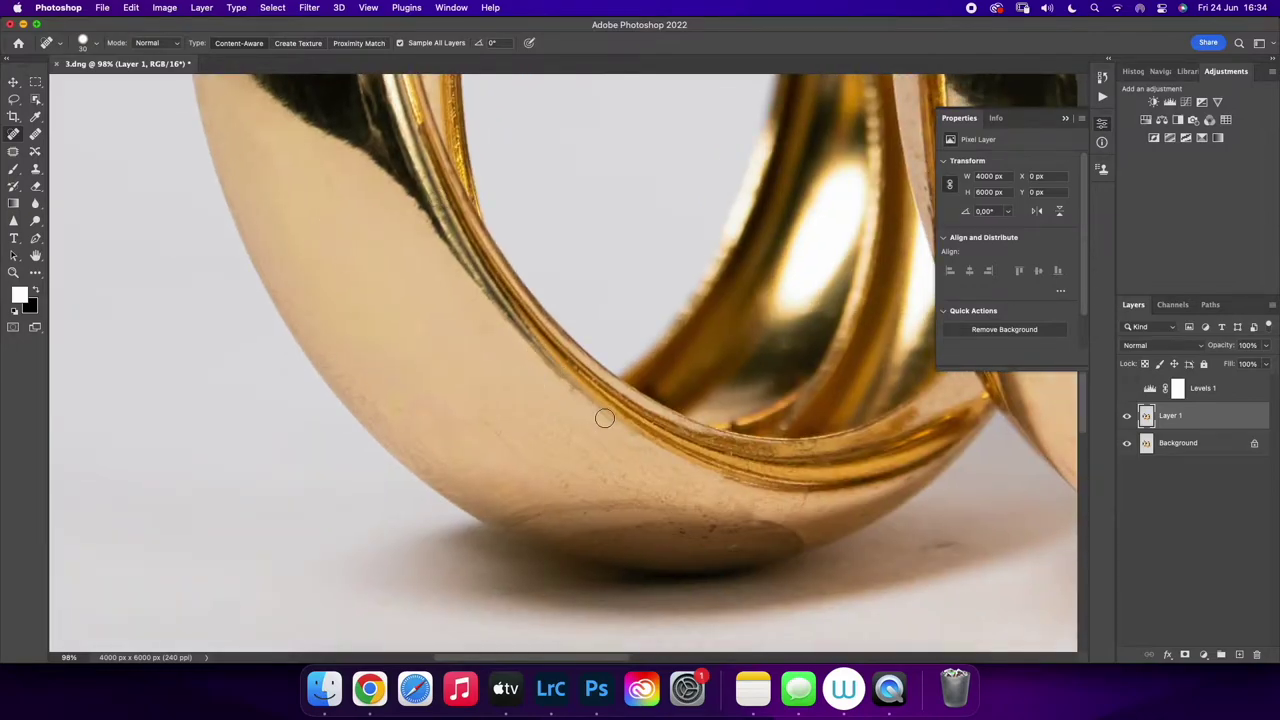
left_click_drag(643, 528, 591, 505)
left_click(363, 397)
left_click(316, 351)
left_click_drag(808, 507, 834, 506)
left_click_drag(602, 511, 605, 513)
left_click_drag(283, 194, 283, 194)
left_click(574, 368)
left_click(938, 402)
Heal the specks on the right earring's dark upper surface with the 30 px Spot Healing Brush
left_click_drag(640, 335, 510, 310)
left_click_drag(760, 260, 860, 255)
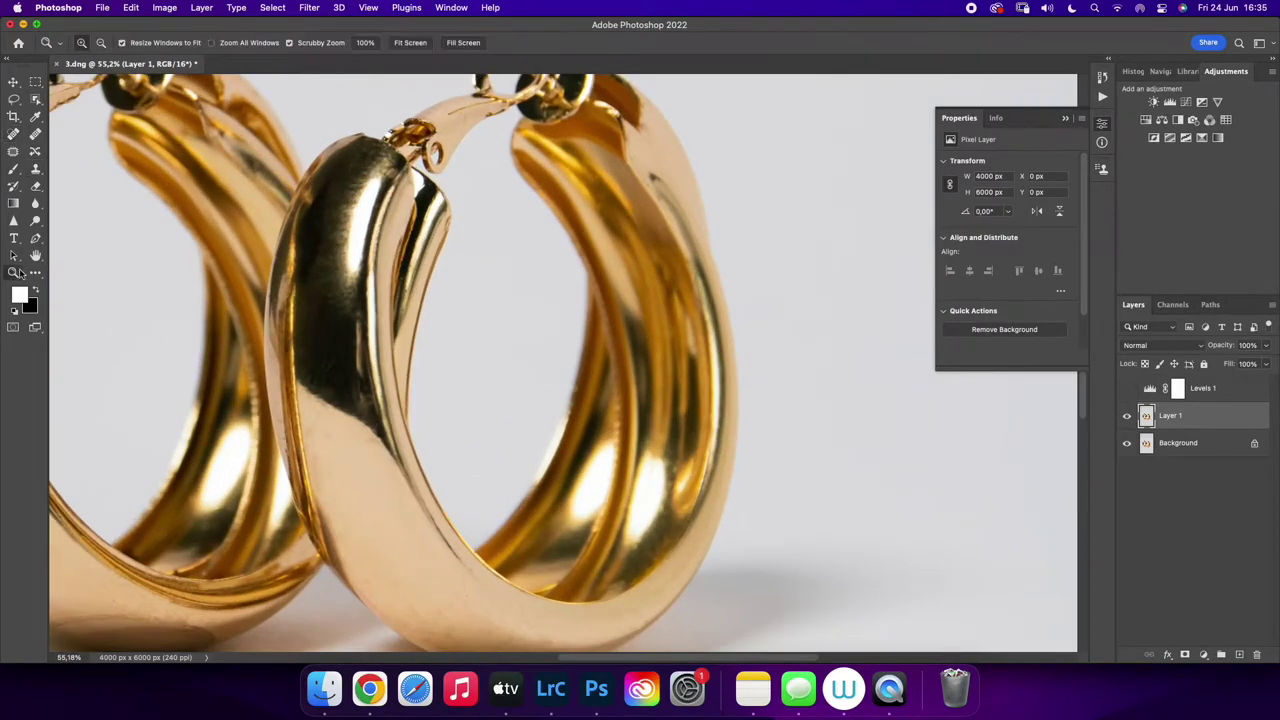
left_click_drag(360, 197, 405, 197)
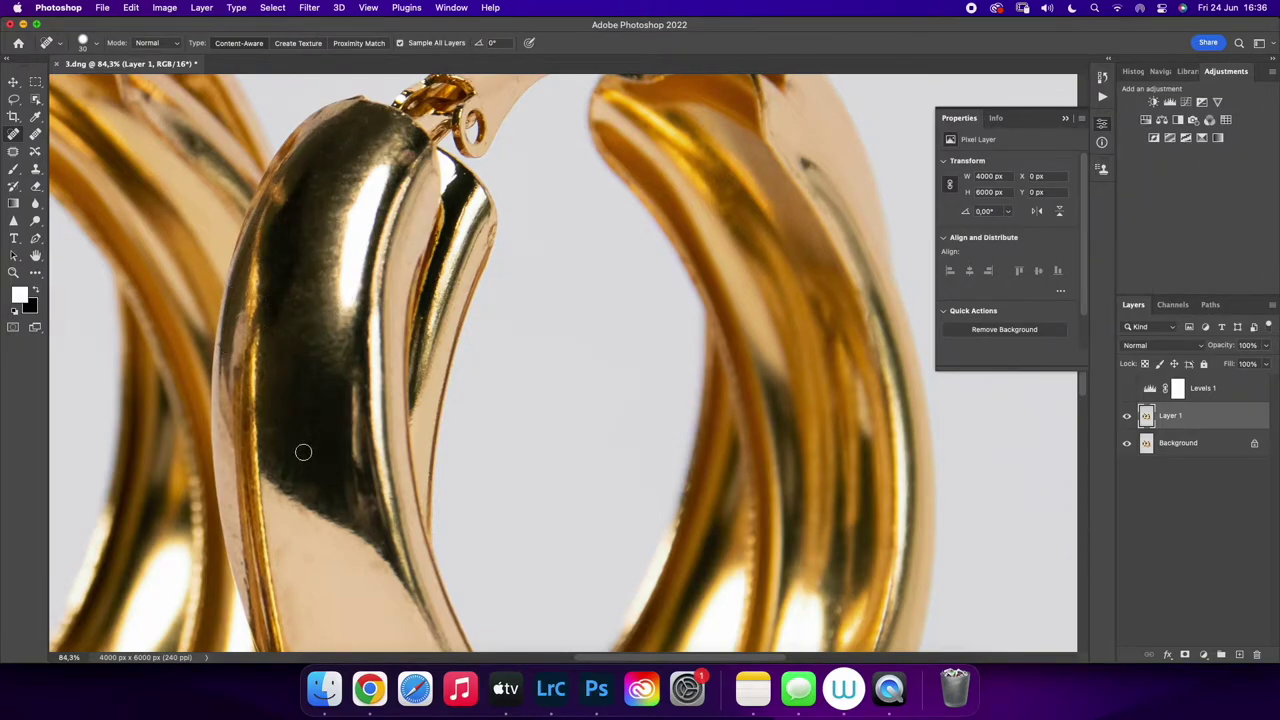
key("z")
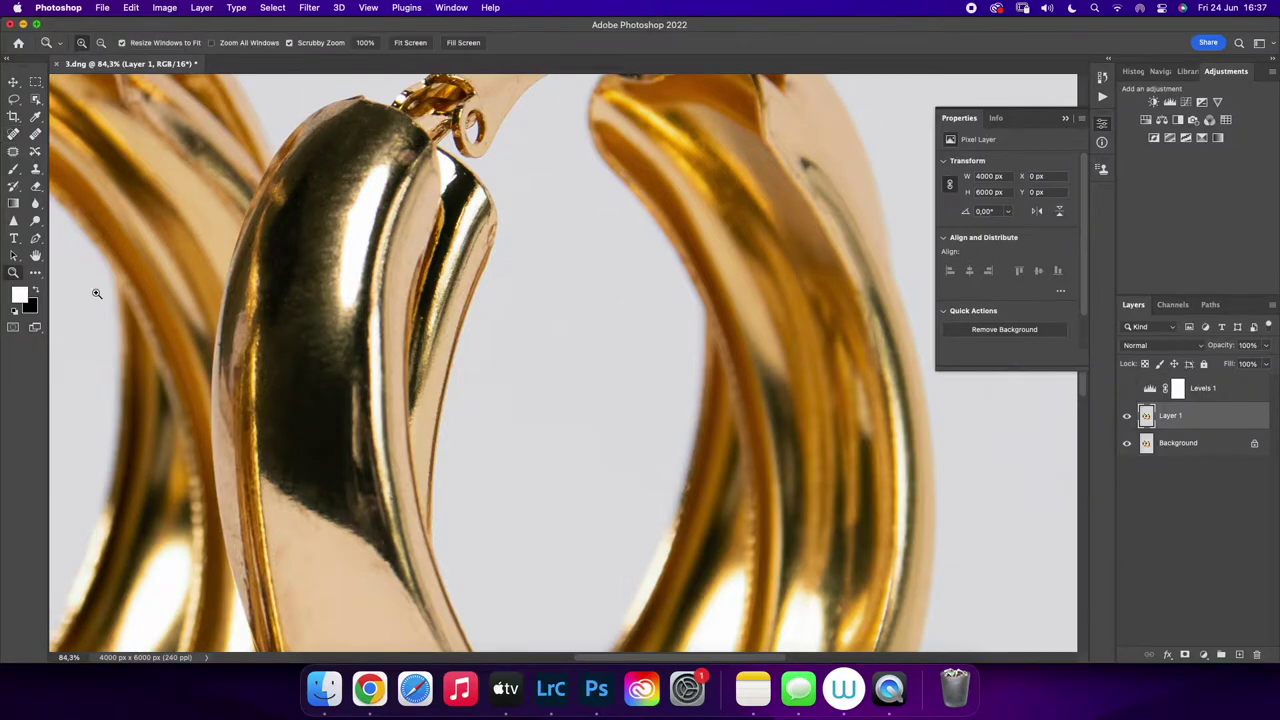
key("super+0")
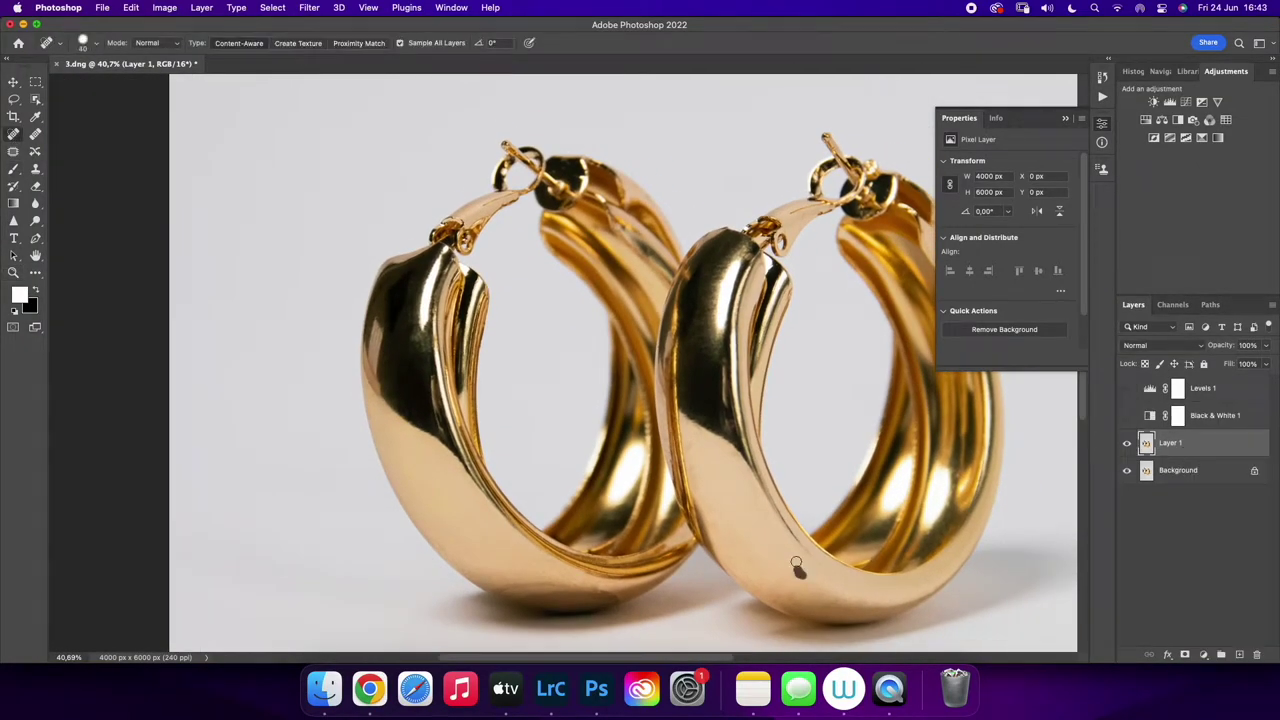
Heal the remaining blemishes on the lower front curve of the right earring with a 40 px Spot Healing Brush
left_click(797, 567)
left_click(808, 588)
left_click(13, 272)
left_click_drag(640, 440, 512, 450)
left_click_drag(598, 360, 650, 362)
left_click_drag(540, 360, 680, 360)
key("j")
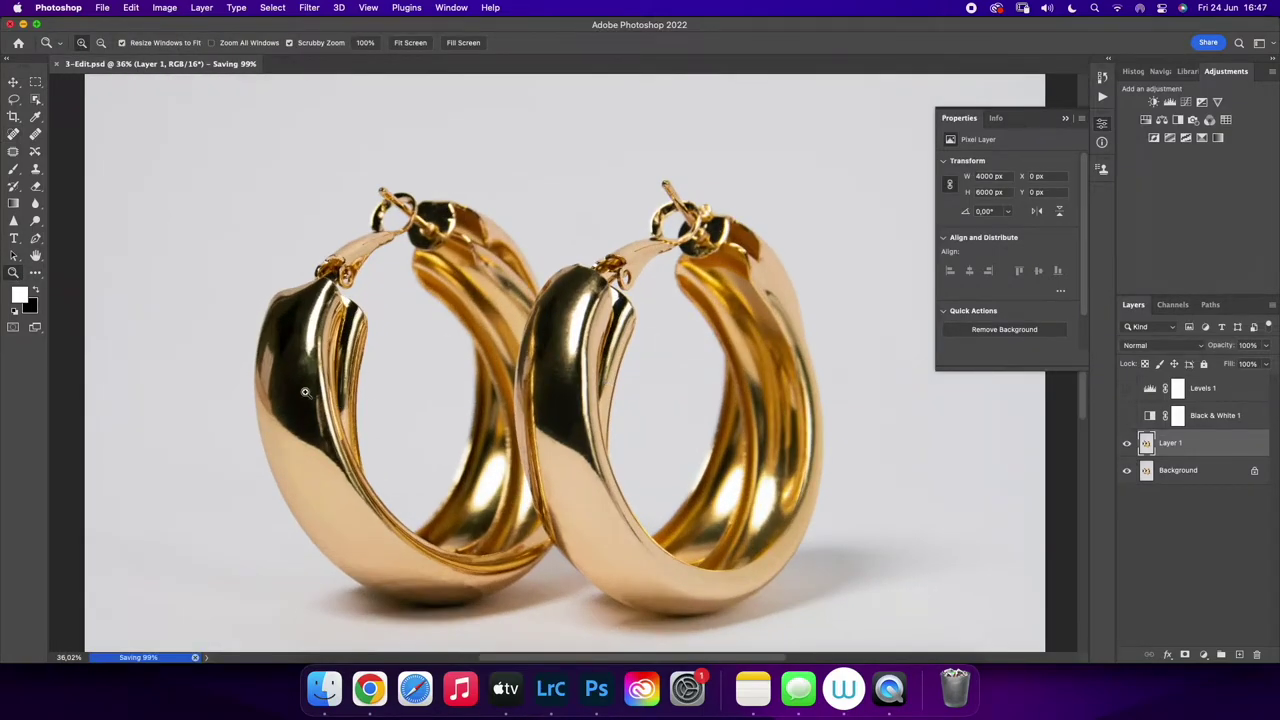
Heal the blemish beside the inner rim of the left earring's dark area with a 50 px Spot Healing Brush
left_click_drag(406, 420, 363, 423)
left_click_drag(502, 397, 546, 410)
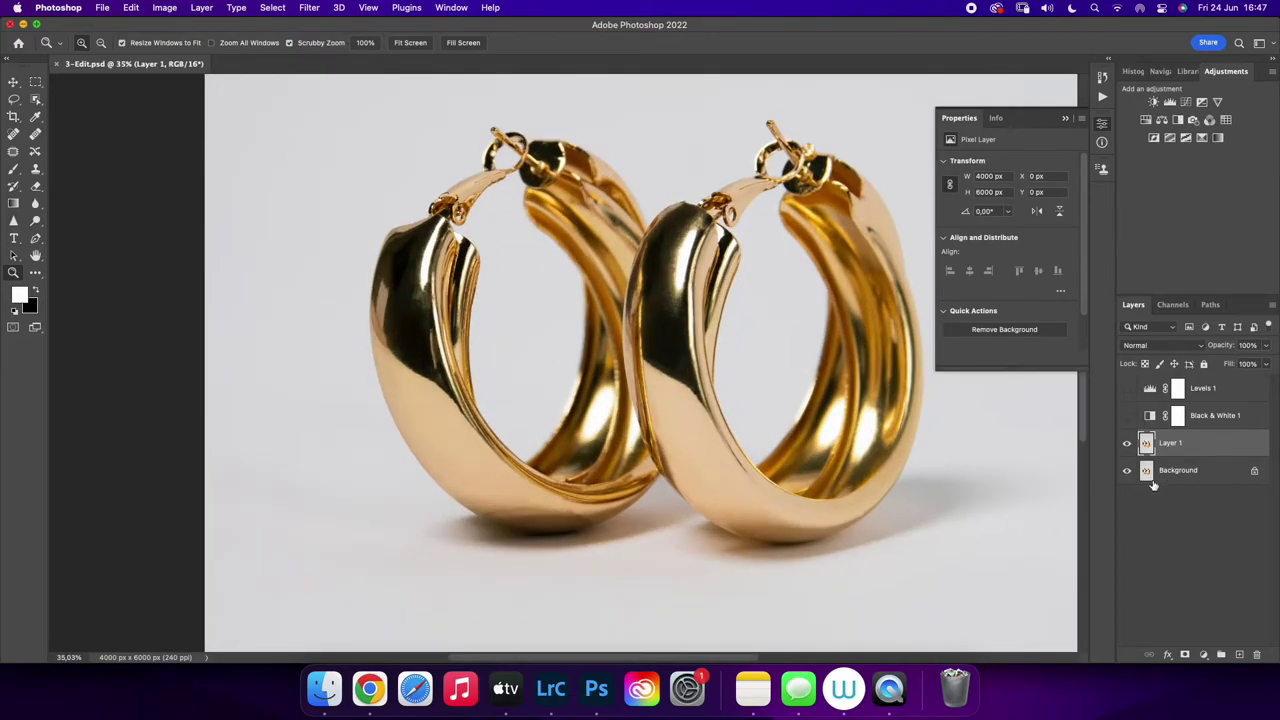
key("j")
left_click(446, 388)
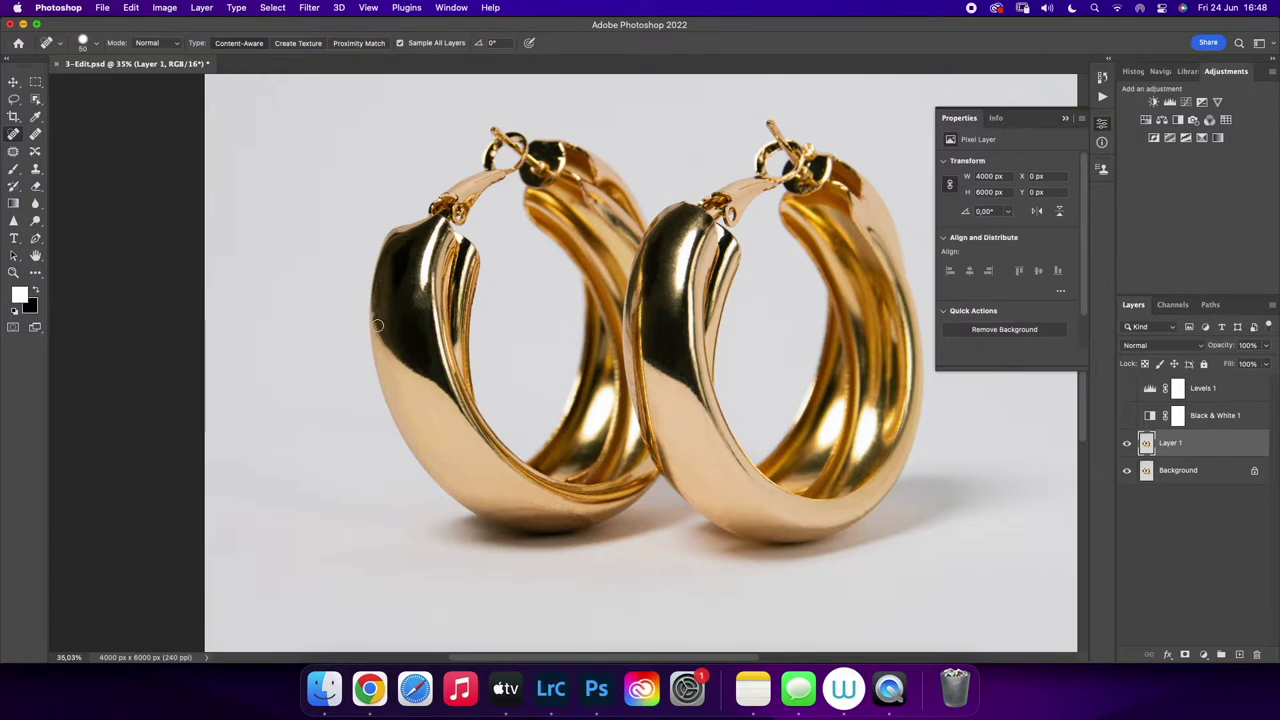
key("z")
key("ctrl+0")
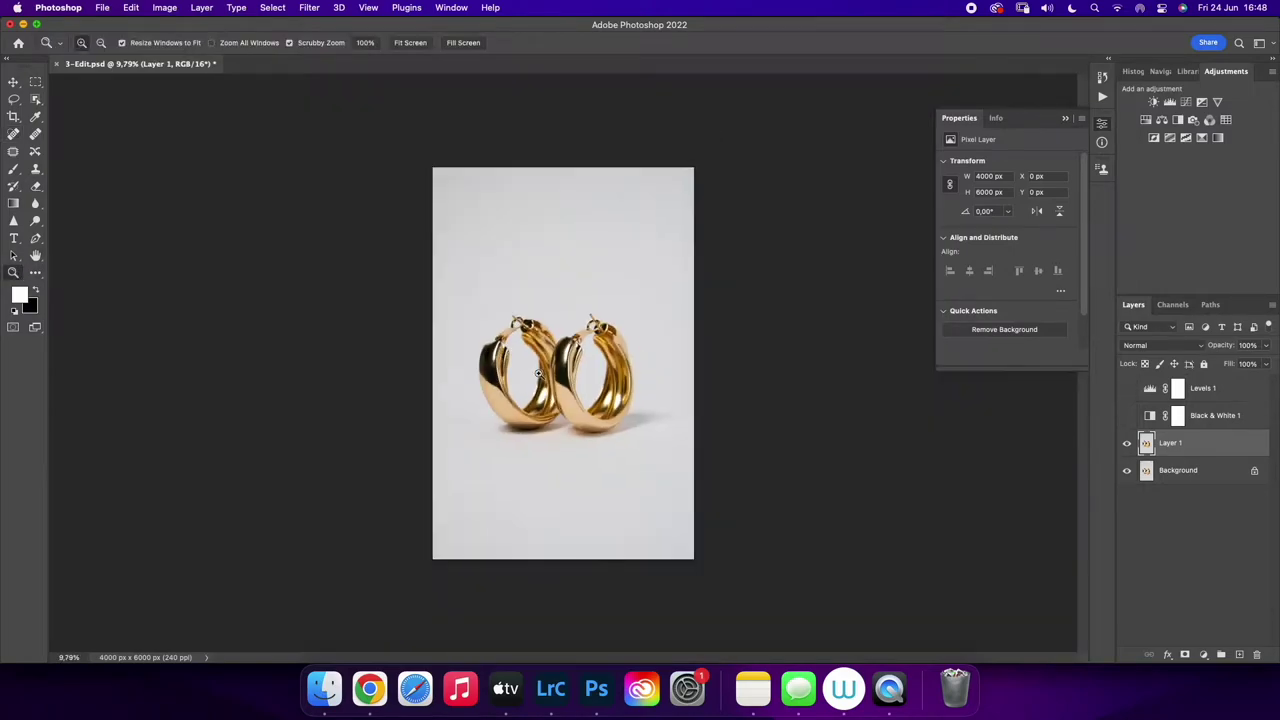
left_click(14, 134)
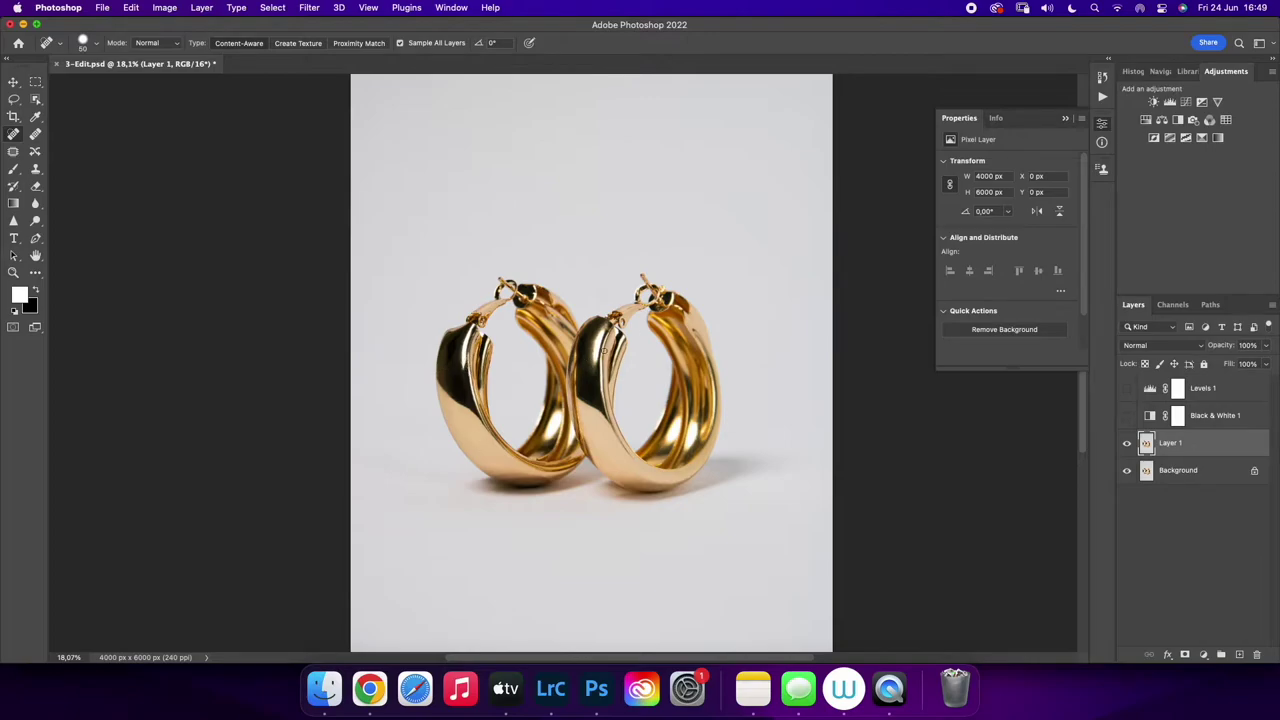
Create a new layer above Layer 1 and set the Clone Stamp to sample Current & Below at 52% opacity
key("z")
left_click_drag(640, 405, 700, 405)
key("j")
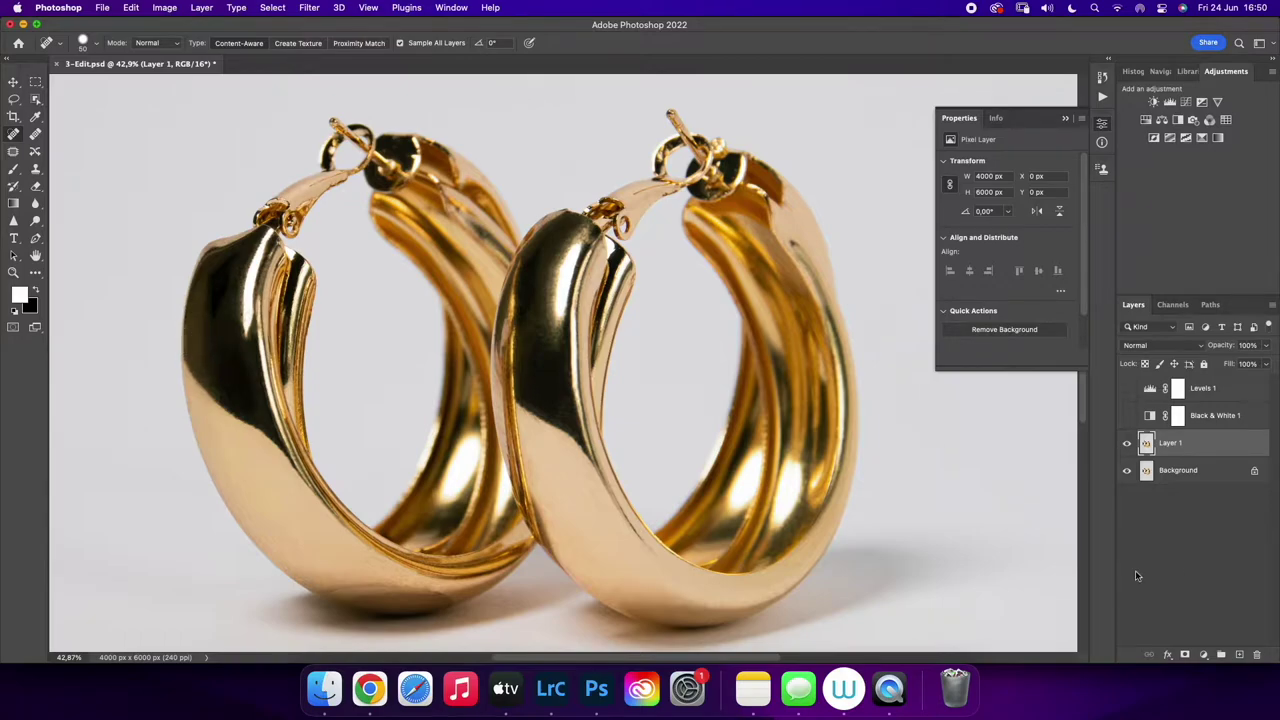
left_click(1239, 655)
key("s")
left_click(570, 43)
left_click(586, 89)
left_click(303, 43)
left_click_drag(303, 59, 270, 59)
Clone dark tone over the outer edge of the left earring's dark reflection with a 30 px brush at 25% flow
left_click(385, 43)
left_click_drag(375, 60, 333, 60)
key("[")
key("[")
key("[")
key("[")
key("[")
left_click(191, 312, "alt")
left_click_drag(191, 330, 193, 333)
left_click(386, 44)
left_click_drag(386, 59, 390, 59)
left_click(195, 334)
mouse_move(195, 333)
left_mouse_down()
mouse_move(215, 359)
mouse_move(196, 354)
left_mouse_up()
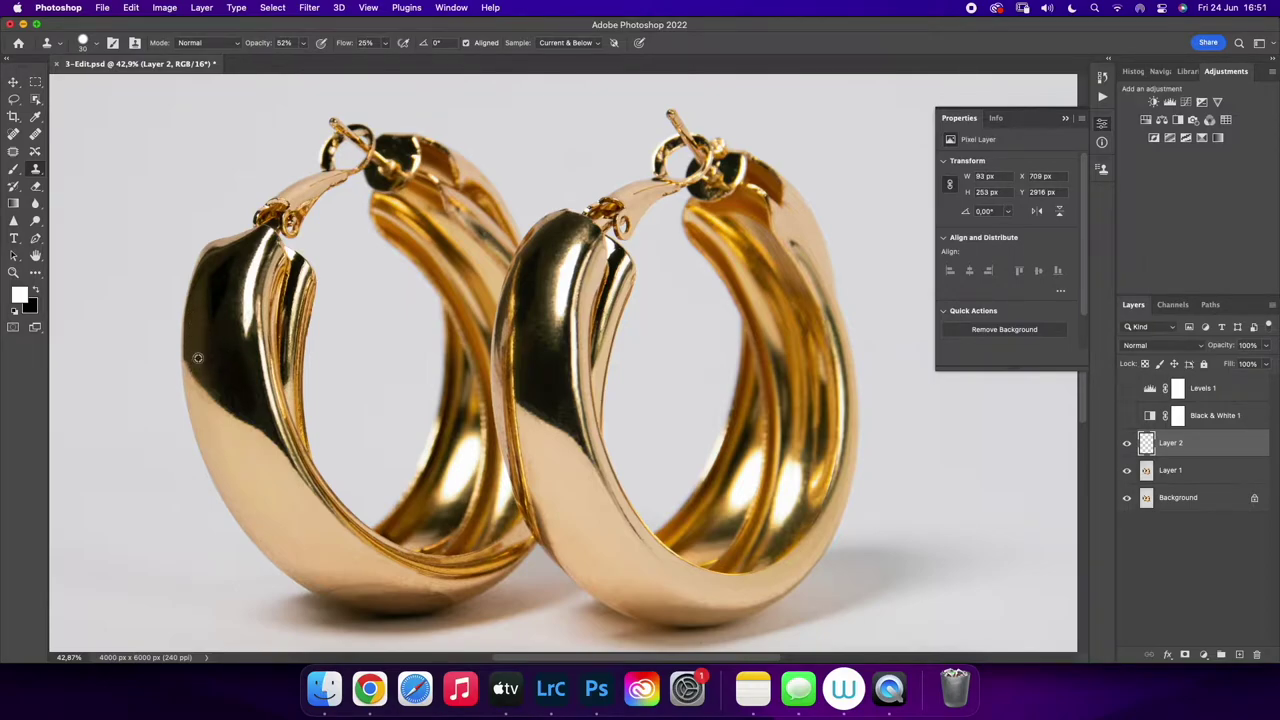
left_click_drag(197, 373, 206, 398)
Lower the Clone Stamp flow to 10% and blend the middle of the left earring's dark reflection
key("shift+1")
key("shift+5")
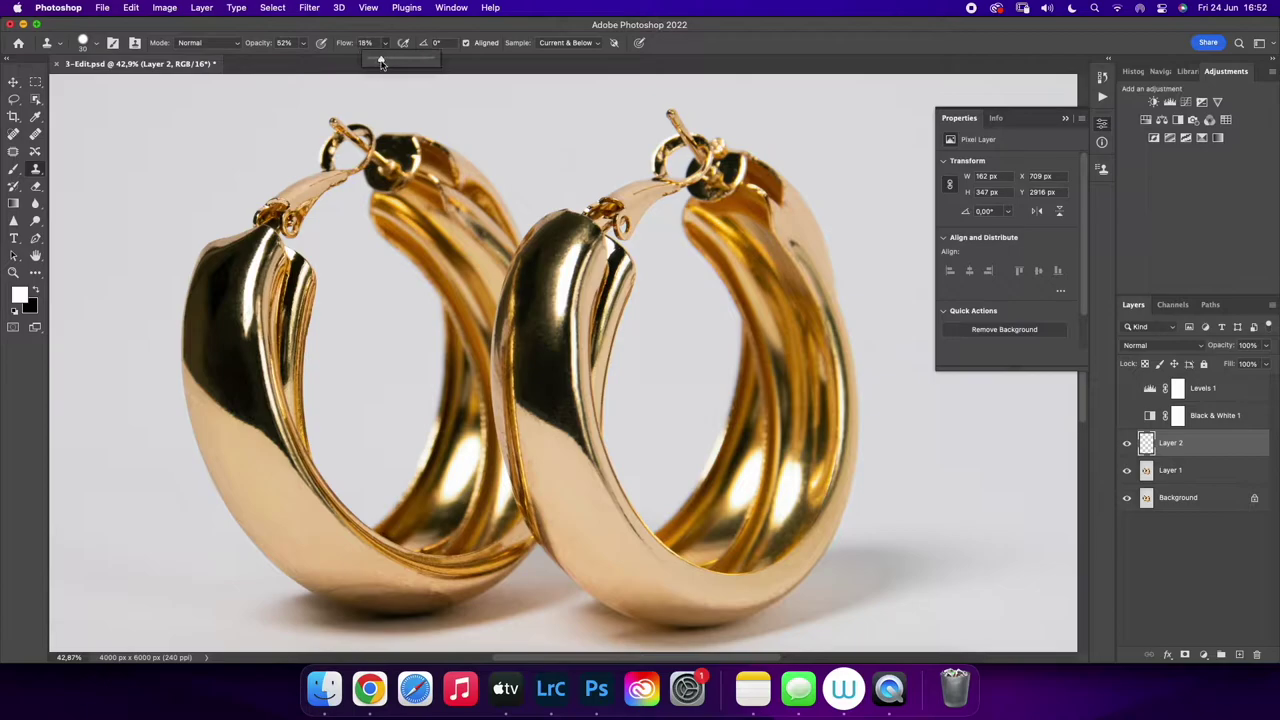
left_click_drag(385, 43, 380, 61)
left_click(35, 170)
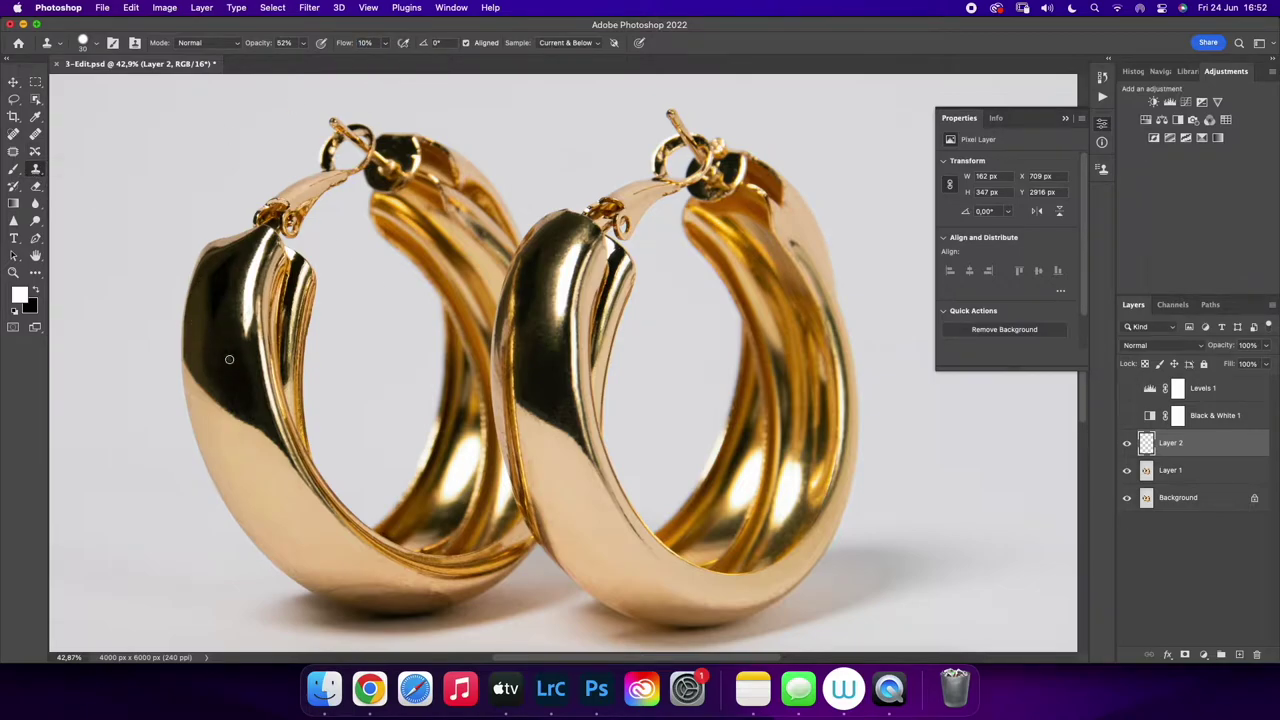
left_click(383, 43)
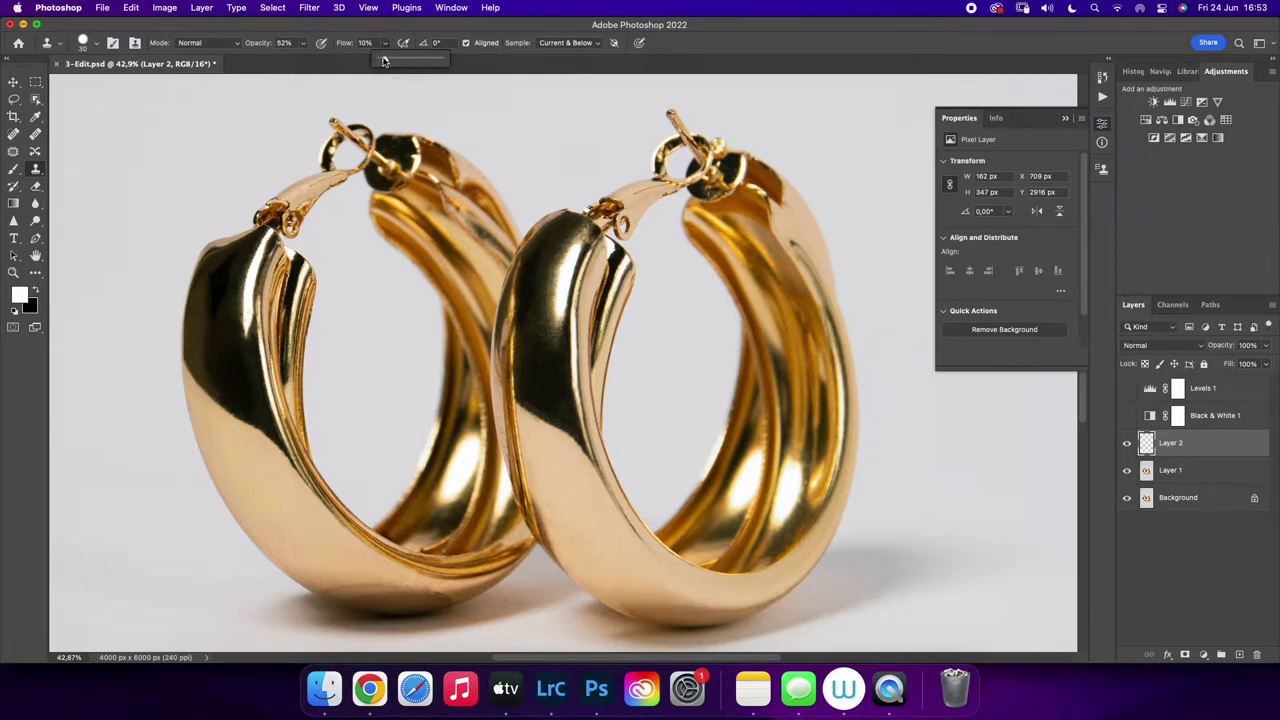
left_click(233, 310)
left_click_drag(224, 321, 229, 311)
Smooth the whole dark reflection on the left earring with a 65 px Clone Stamp at 8% flow
left_click(385, 43)
left_click_drag(384, 57, 388, 57)
left_click(232, 301)
left_click_drag(238, 300, 247, 315)
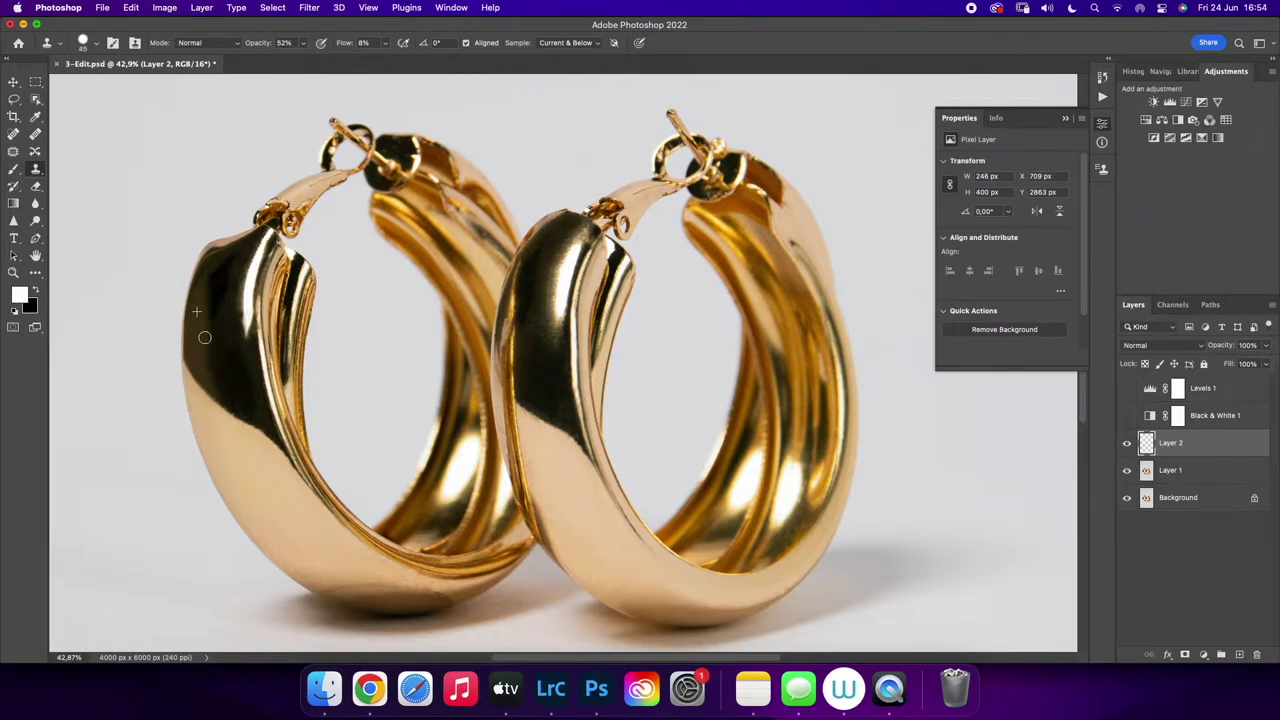
left_click_drag(237, 266, 254, 248)
mouse_move(231, 407)
left_mouse_down()
mouse_move(267, 427)
mouse_move(249, 357)
mouse_move(228, 356)
mouse_move(228, 305)
mouse_move(238, 313)
mouse_move(225, 316)
mouse_move(214, 381)
left_mouse_up()
mouse_move(236, 319)
left_mouse_down()
mouse_move(274, 322)
mouse_move(271, 299)
left_mouse_up()
Clone along the left earring's bright vertical highlight with a 20 px brush at 8% flow, and save the file
key("[")
key("[")
key("[")
key("[")
key("[")
left_click(274, 311, "alt")
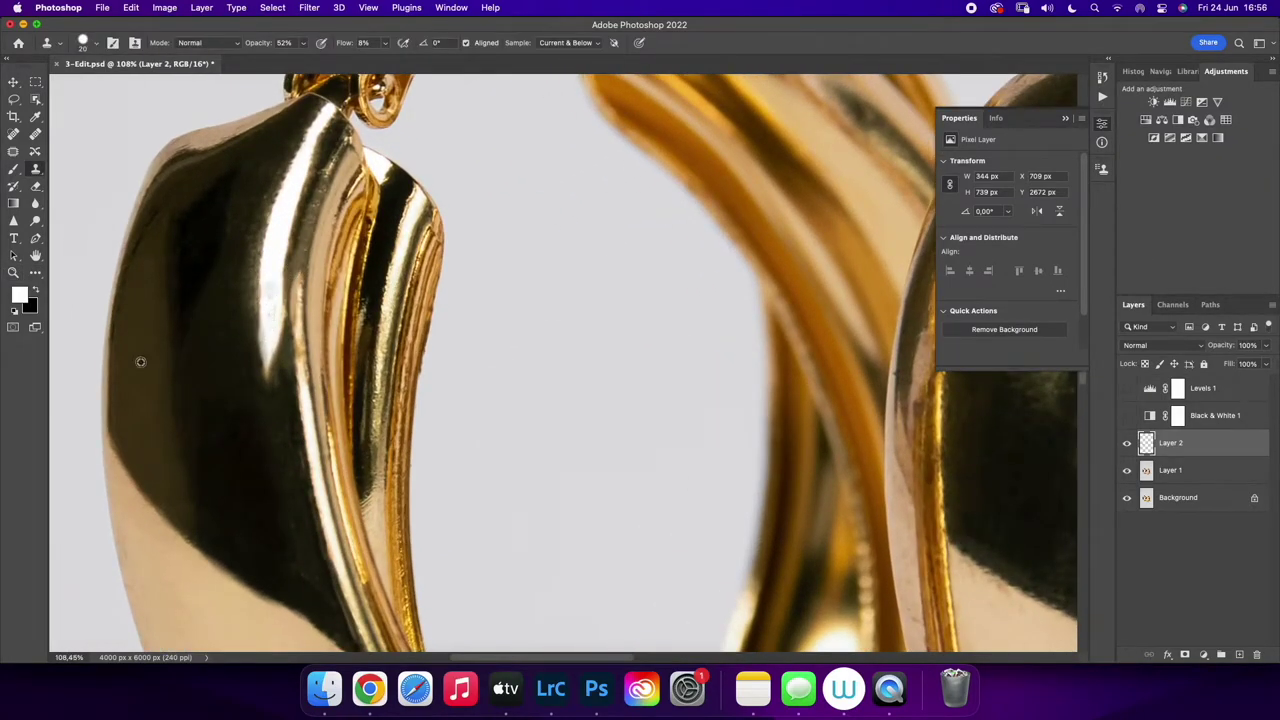
key("super+s")
Clean the dark area below the left earring's bright highlight with a 15 px Clone Stamp at 11% flow
left_click_drag(385, 43, 388, 60)
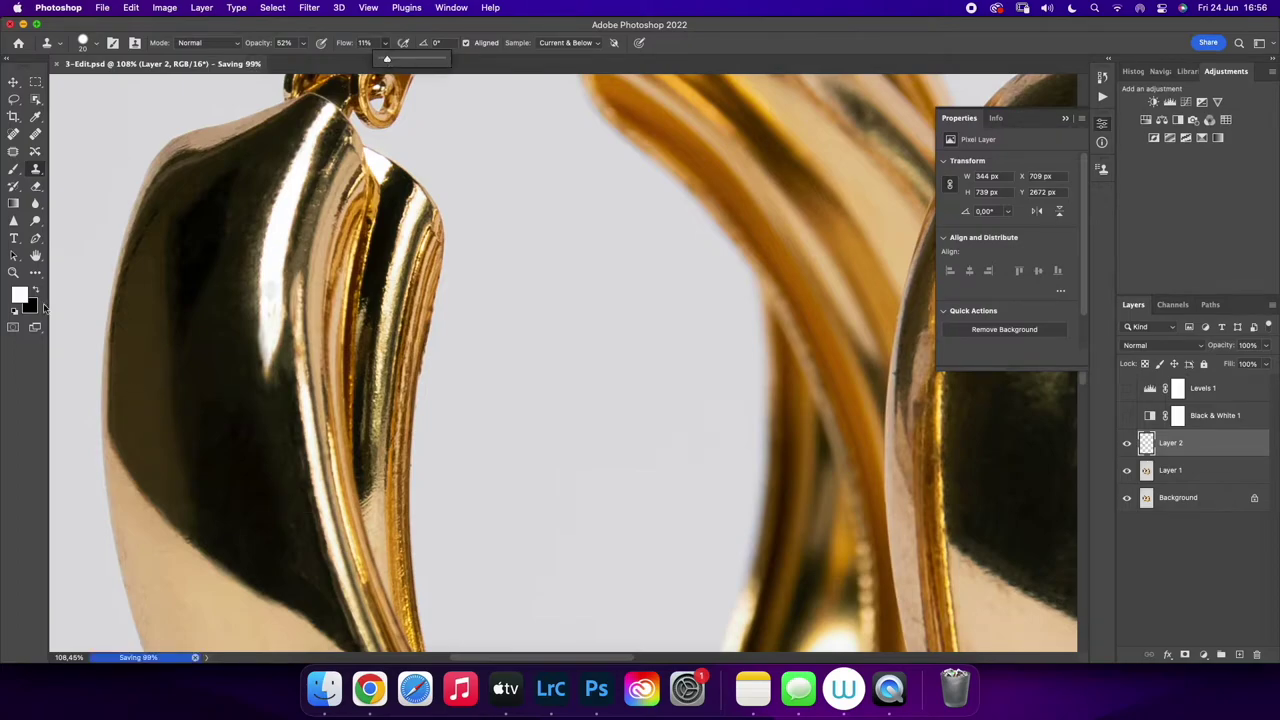
left_click_drag(286, 636, 306, 630)
key("[")
key("[")
left_click(291, 334, "alt")
left_click_drag(288, 318, 268, 311)
key("]")
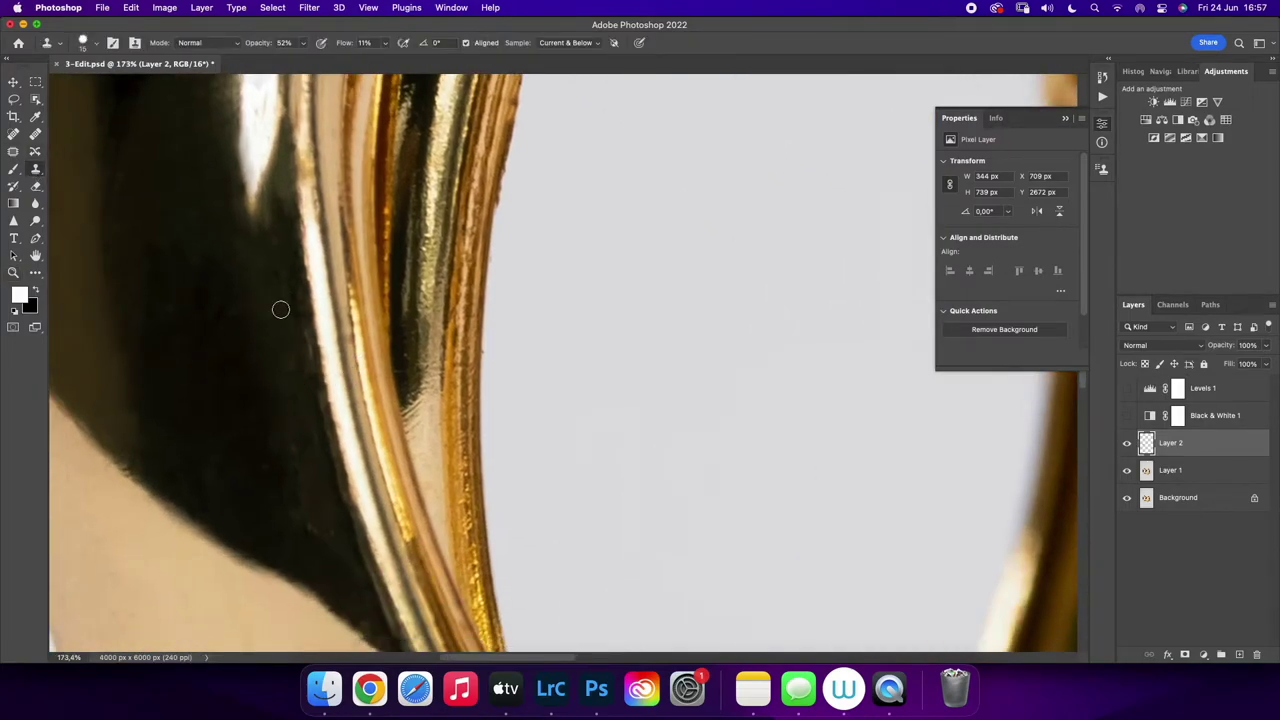
Clone out the specks in the lower part of the left earring's dark reflection at 21% flow
key("shift+2")
key("shift+1")
mouse_move(306, 368)
left_mouse_down()
mouse_move(328, 436)
mouse_move(313, 423)
mouse_move(298, 449)
left_mouse_up()
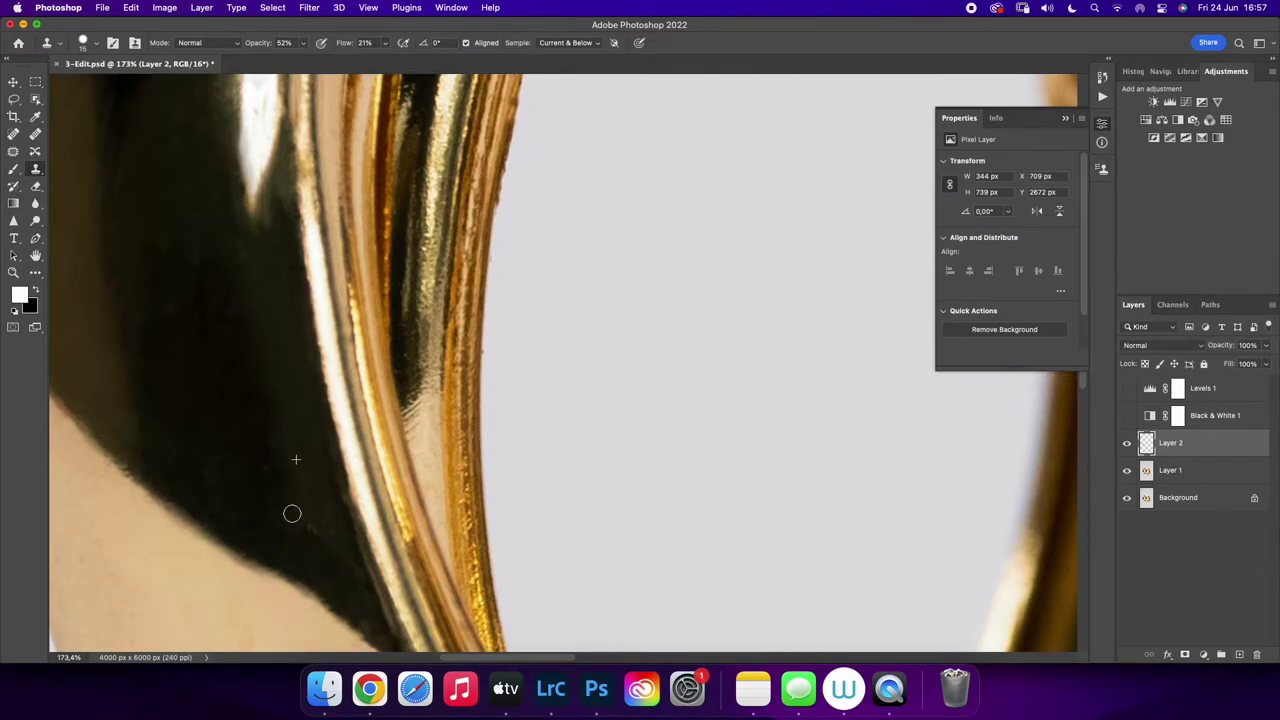
left_click(318, 548, "alt")
left_click(336, 554)
left_click(306, 524)
left_click(268, 466)
left_click(215, 481)
Even out the brownish outer band of the left earring's dark reflection by cloning from nearby clean areas
mouse_move(129, 460)
left_mouse_down()
mouse_move(157, 485)
mouse_move(81, 413)
mouse_move(249, 460)
left_mouse_up()
left_click(212, 385, "alt")
left_click_drag(185, 381, 135, 297)
left_click(240, 426, "alt")
left_click(257, 441)
left_click(232, 568)
Clone clean dark tone beside the left earring's inner rim, along the brown band and under the highlight's tip
left_click(465, 511, "alt")
left_click_drag(467, 499, 462, 482)
left_click(449, 468, "alt")
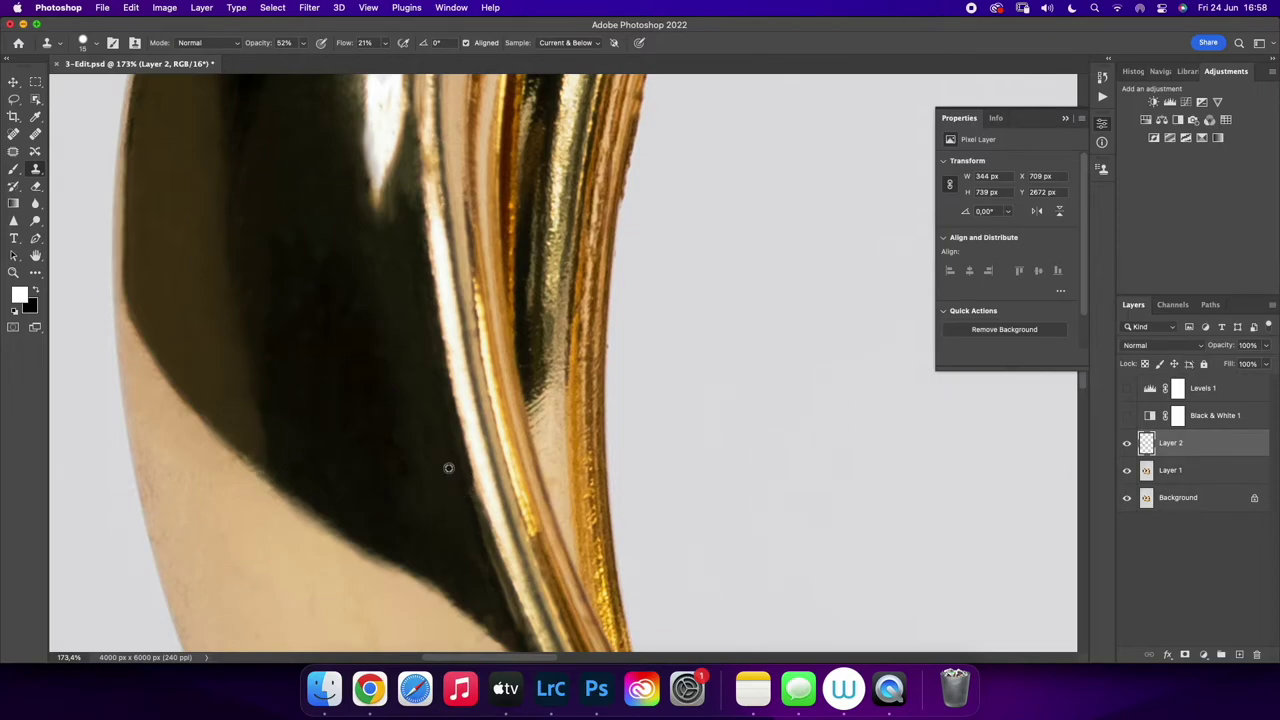
left_click_drag(255, 336, 271, 347)
left_click(271, 178, "alt")
mouse_move(400, 228)
left_mouse_down()
mouse_move(396, 188)
mouse_move(397, 218)
left_mouse_up()
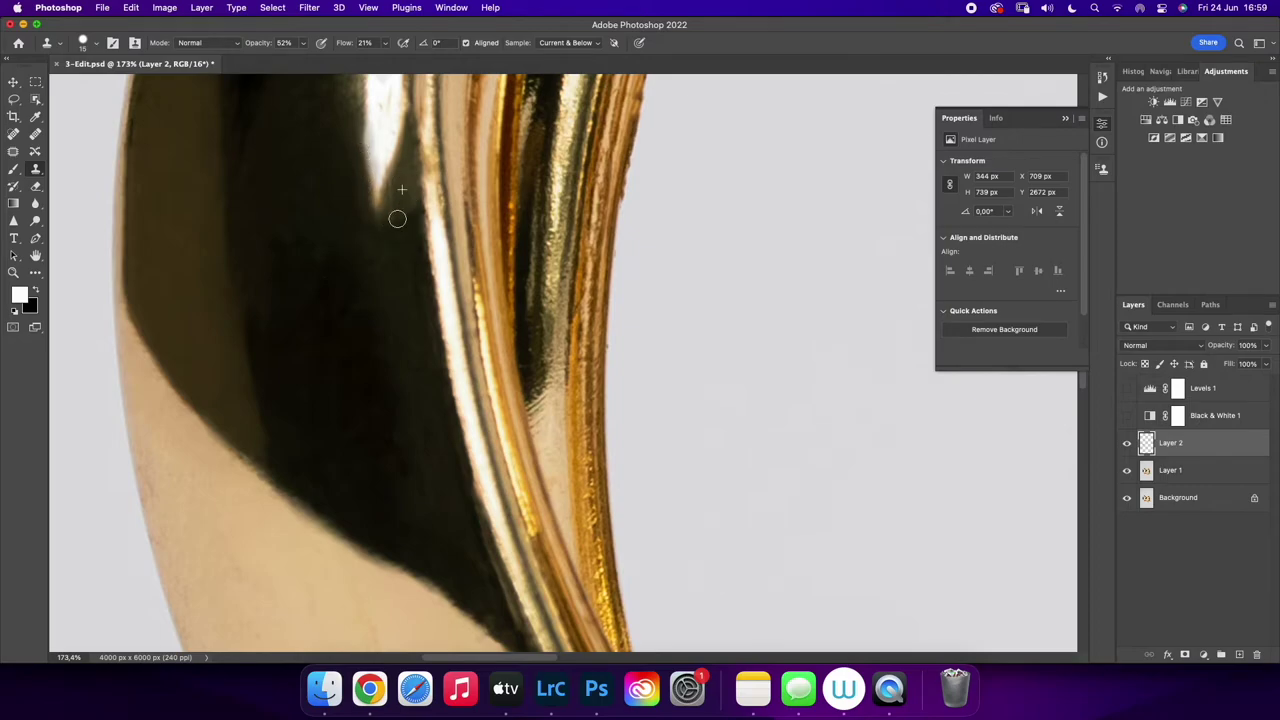
Smooth the jagged boundary between the left earring's dark reflection and light gold surface with the 15 px Clone Stamp
left_click_drag(431, 361, 370, 365)
left_click_drag(425, 430, 465, 432)
left_click(413, 420, "alt")
left_click_drag(434, 446, 417, 434)
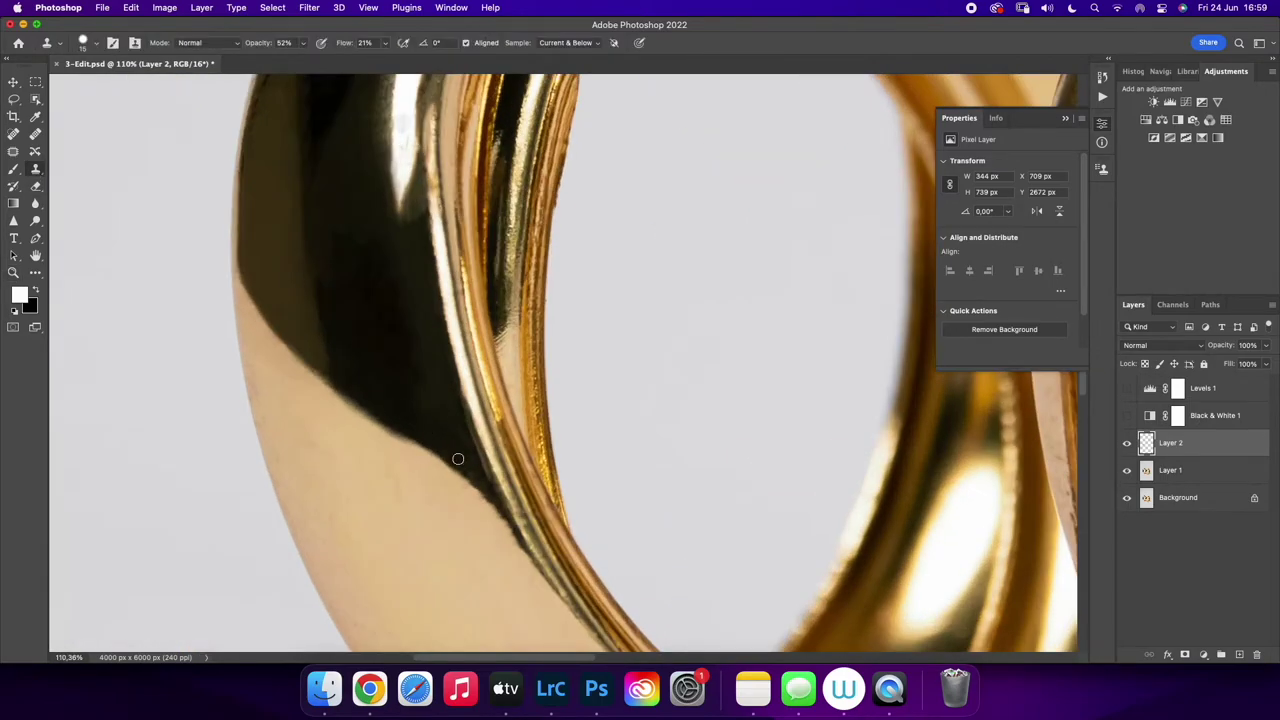
left_click_drag(464, 473, 482, 506)
left_click_drag(448, 448, 518, 544)
left_click_drag(370, 413, 364, 406)
left_click_drag(290, 341, 321, 376)
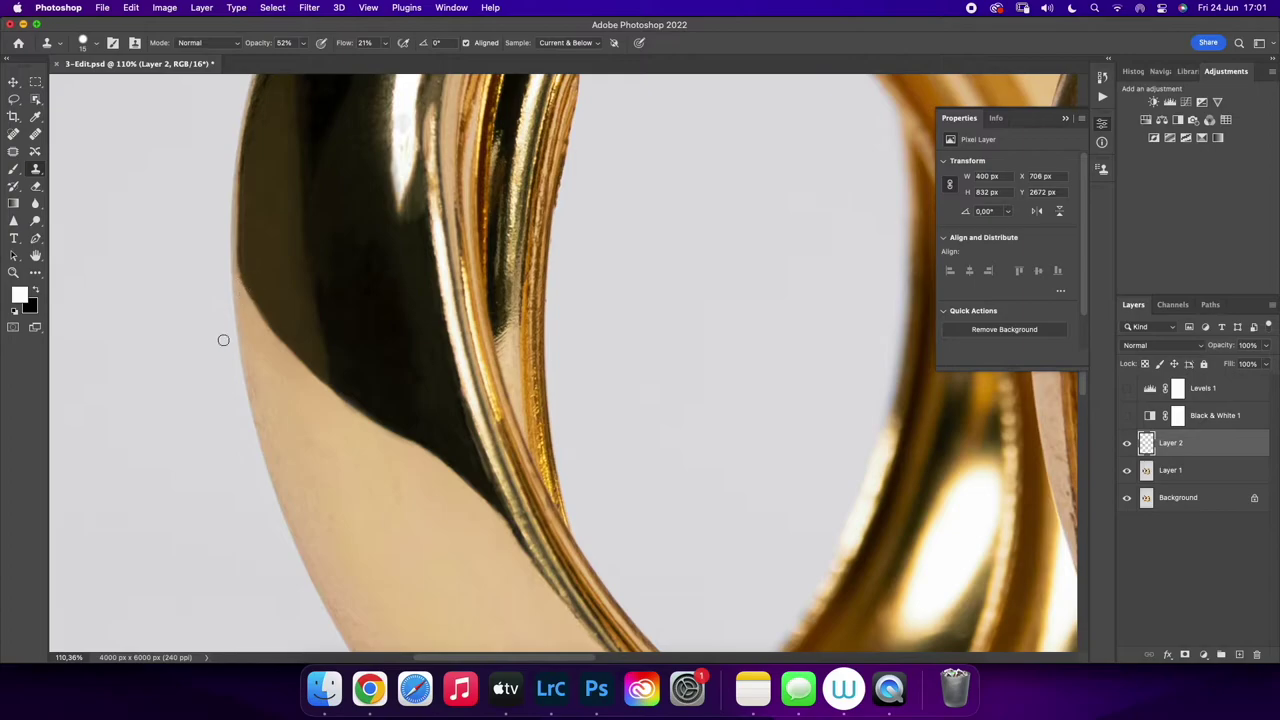
Compare the whole picture with Layer 2's cloning hidden and shown
key("z")
key("super+0")
left_click_drag(632, 441, 596, 442)
left_click(1126, 446)
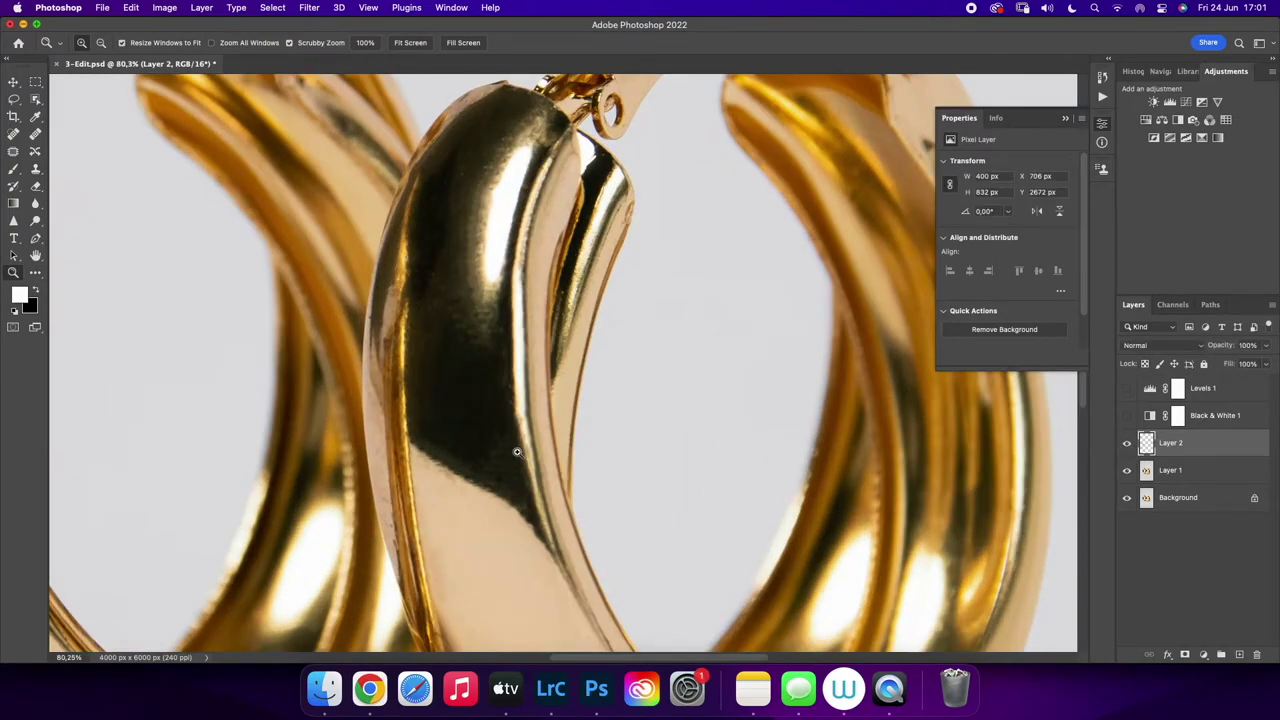
Smooth the jagged boundary between the right earring's dark reflection and light gold surface with the 25 px Clone Stamp
mouse_move(423, 410)
left_mouse_down()
mouse_move(280, 407)
mouse_move(367, 405)
left_mouse_up()
key("s")
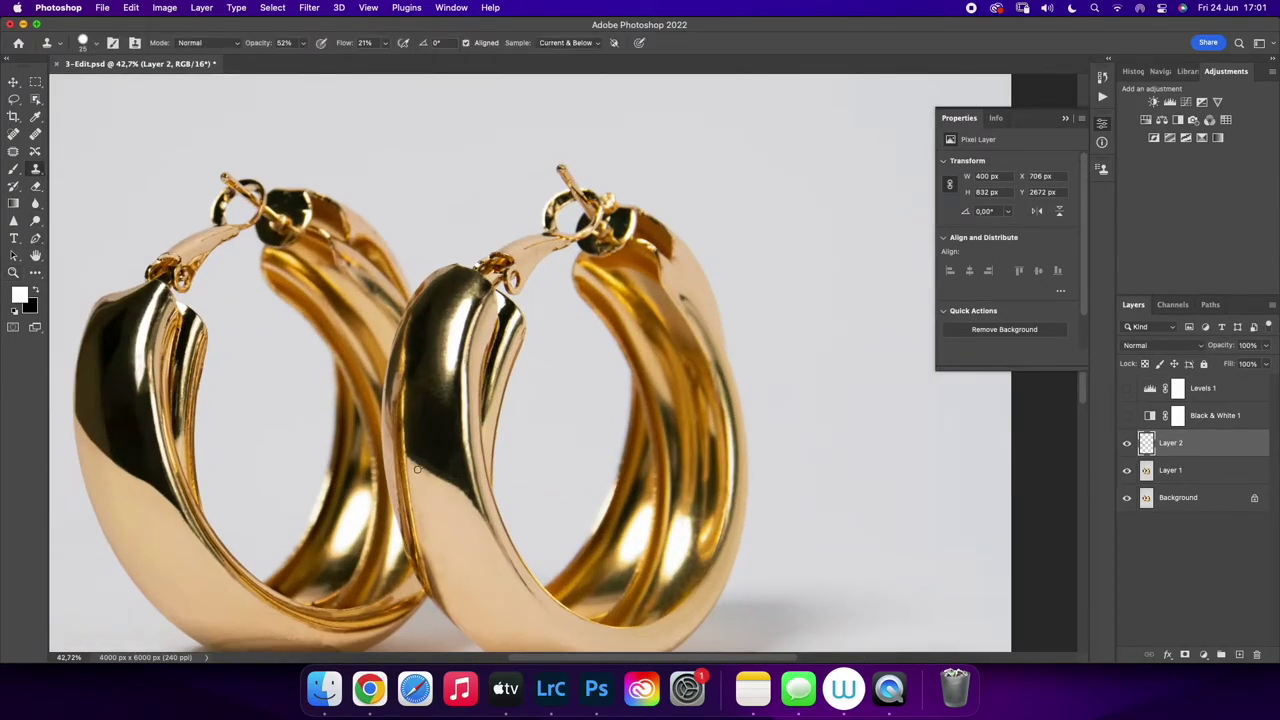
left_click(422, 459)
left_click_drag(438, 474, 449, 479)
key("alt+bracketleft")
key("j")
key("alt+bracketright")
Clone even dark tone across the left earring's dark reflection on Layer 2 with an enlarged 80 px brush
key("s")
key("bracketright")
key("bracketright")
left_click(117, 410, "alt")
mouse_move(96, 392)
left_mouse_down()
mouse_move(105, 438)
mouse_move(98, 379)
mouse_move(89, 386)
mouse_move(115, 446)
mouse_move(89, 377)
mouse_move(86, 404)
mouse_move(111, 376)
mouse_move(103, 417)
mouse_move(136, 444)
mouse_move(89, 378)
mouse_move(105, 325)
mouse_move(117, 360)
left_mouse_up()
left_click_drag(123, 453, 135, 445)
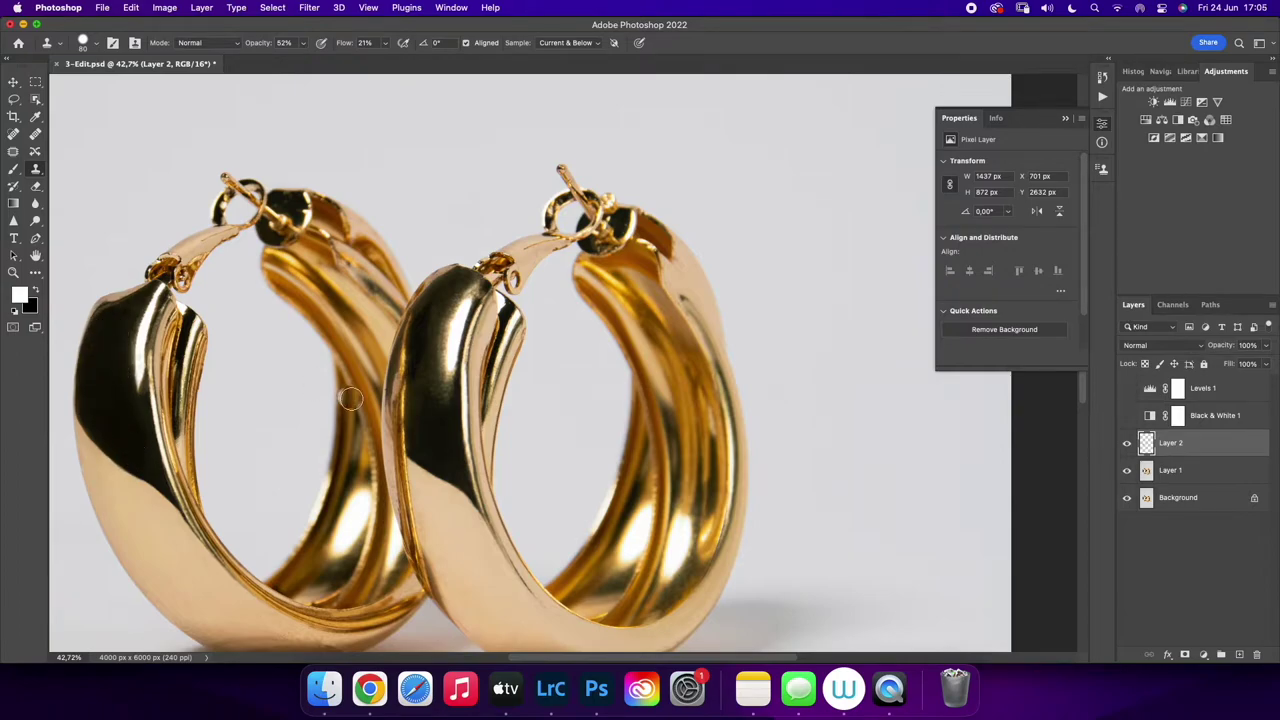
Spot-heal the blotches in the right earring's dark reflection on Layer 1 with a 50 px brush
key("z")
key("super+0")
left_click_drag(494, 386, 720, 378)
left_click(1158, 474)
key("j")
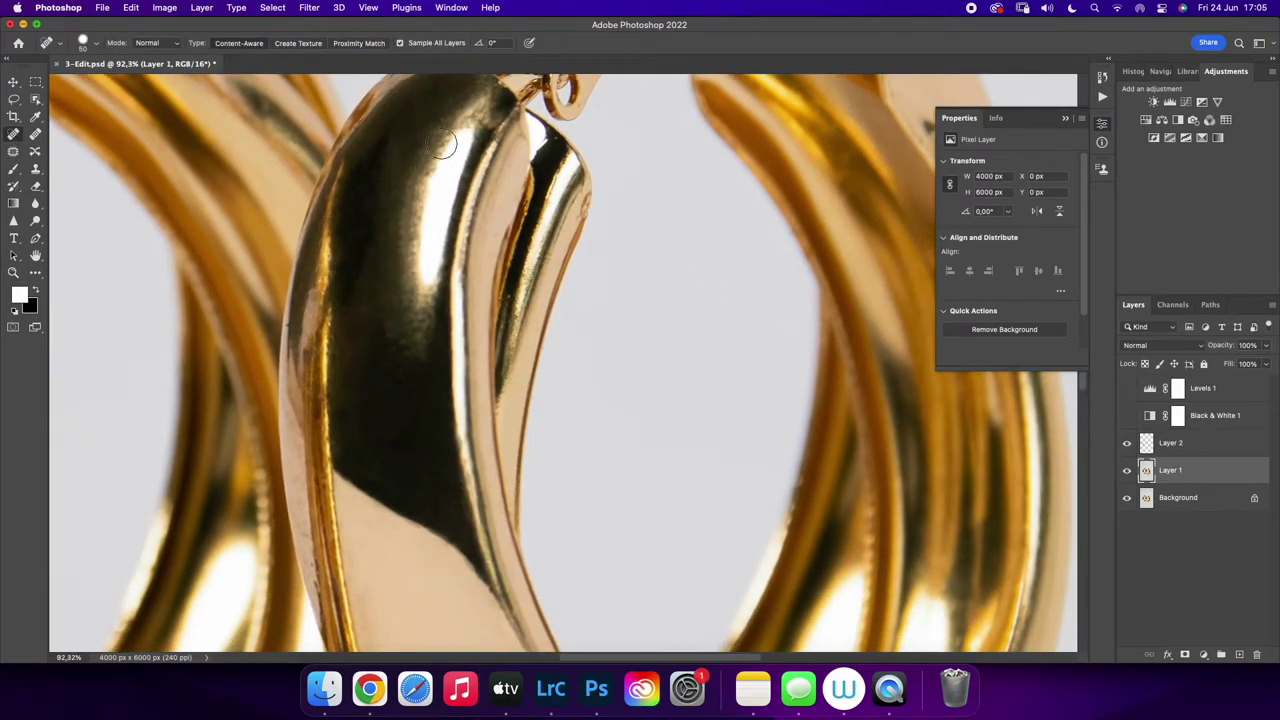
key("super+z")
left_click_drag(408, 126, 364, 252)
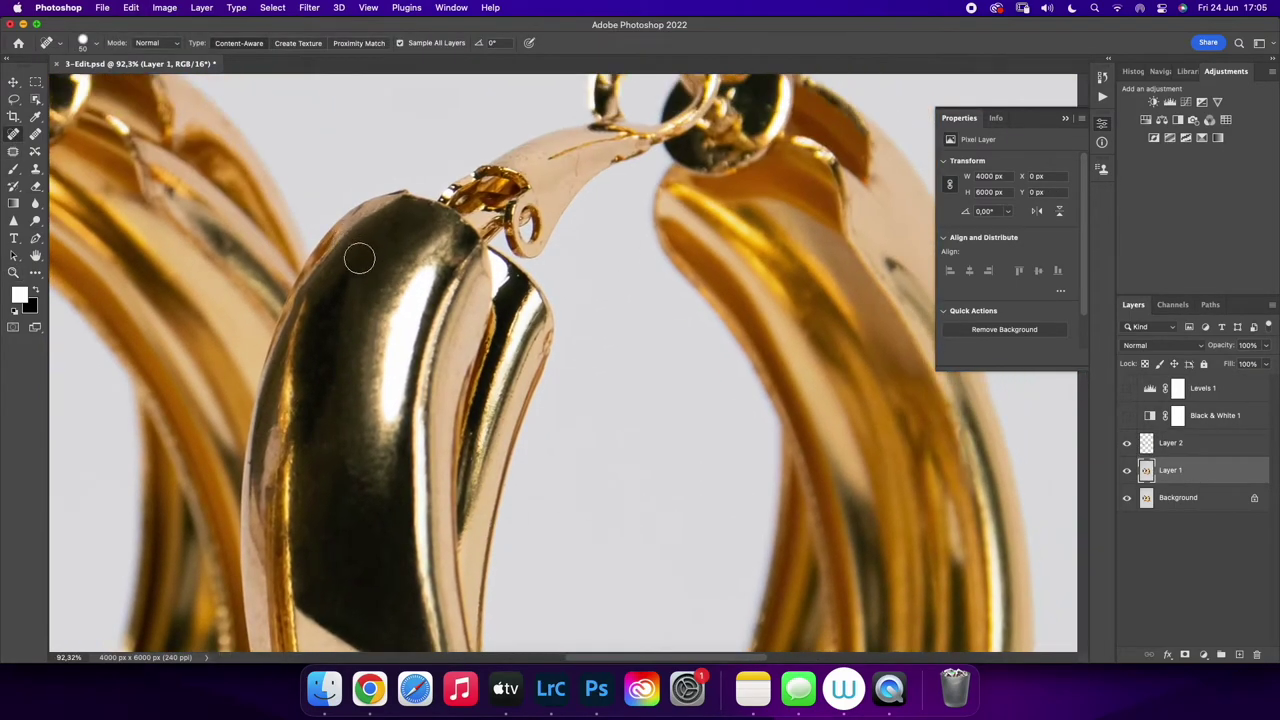
left_click_drag(325, 431, 436, 309)
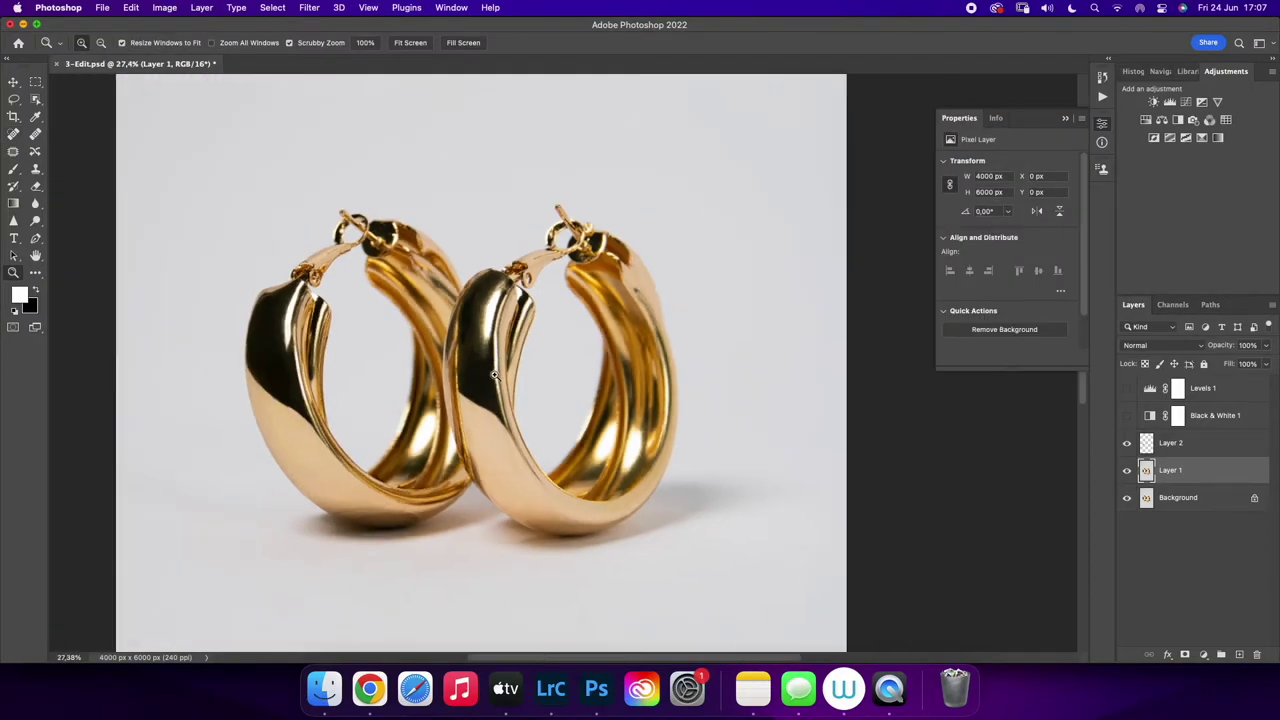
Save the document
left_click(473, 381)
key("j")
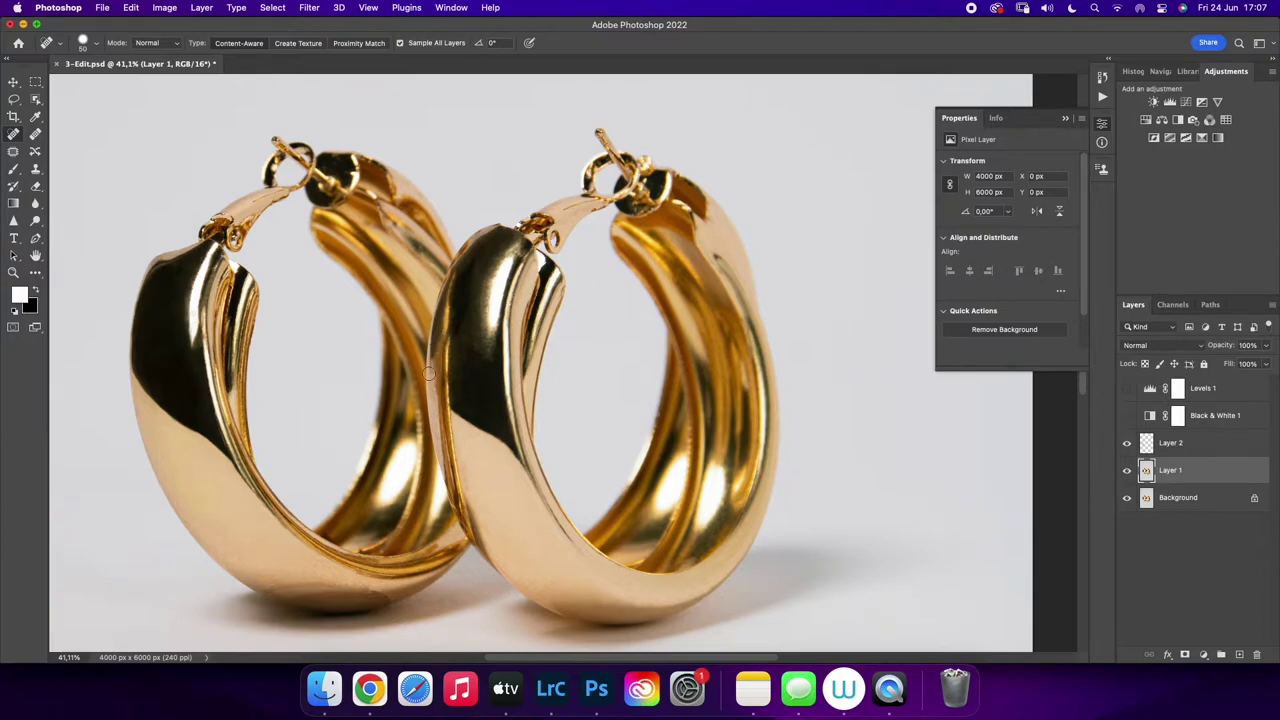
key("super+s")
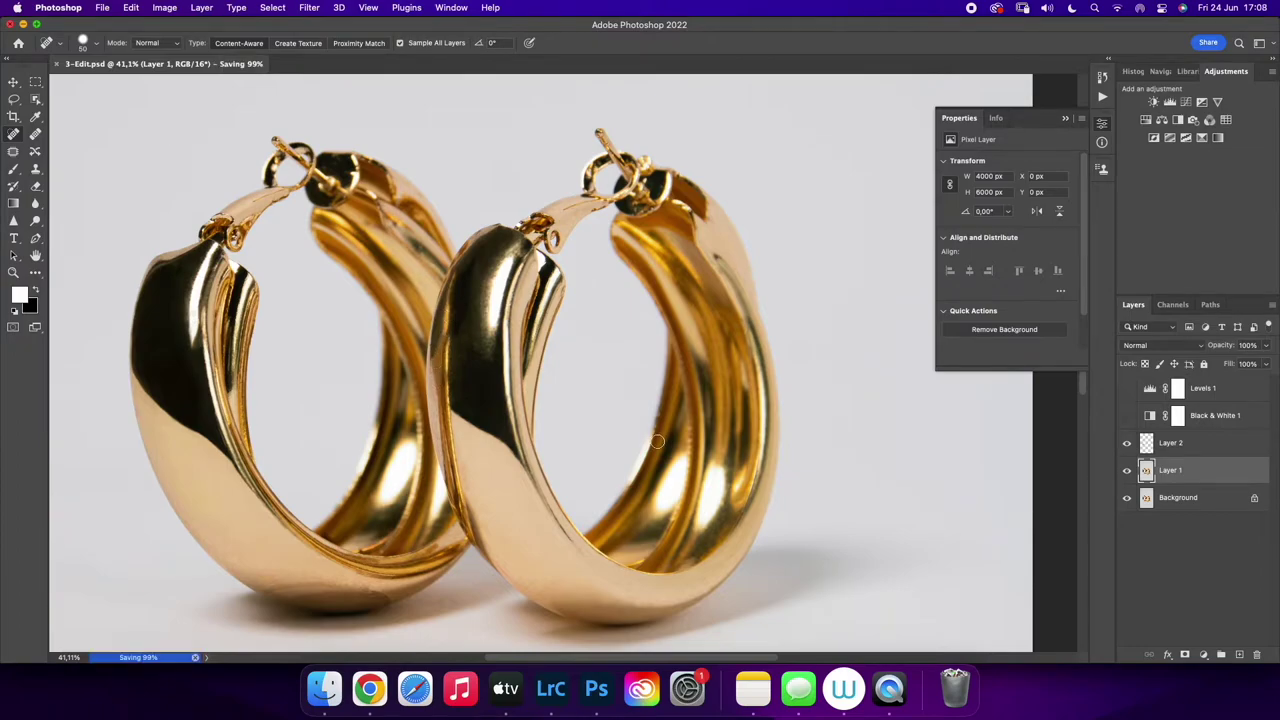
Compare the earrings up close with Layer 1's retouching hidden and shown
key("z")
left_click_drag(640, 395, 563, 392)
left_click_drag(517, 340, 806, 461)
left_click(1126, 472)
left_click_drag(595, 400, 800, 420)
left_click(1126, 472)
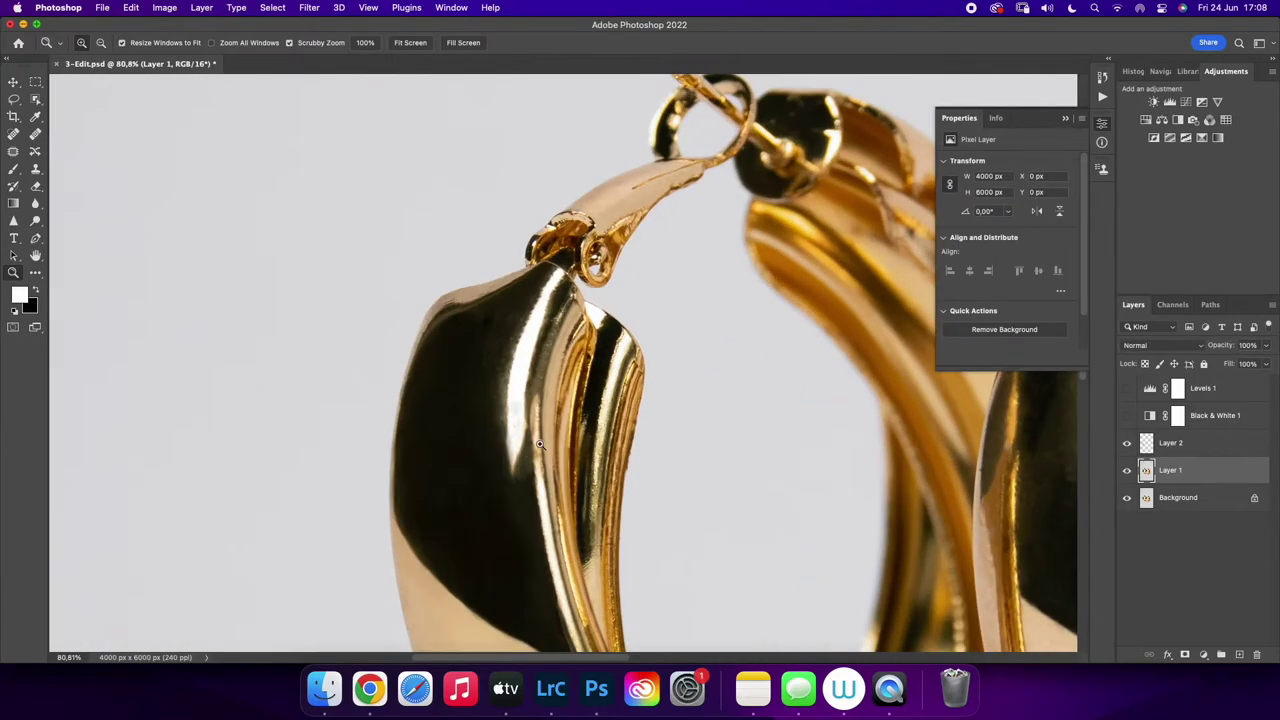
left_click(1153, 452)
left_click(1126, 471)
left_click(1125, 473)
left_click(1125, 473)
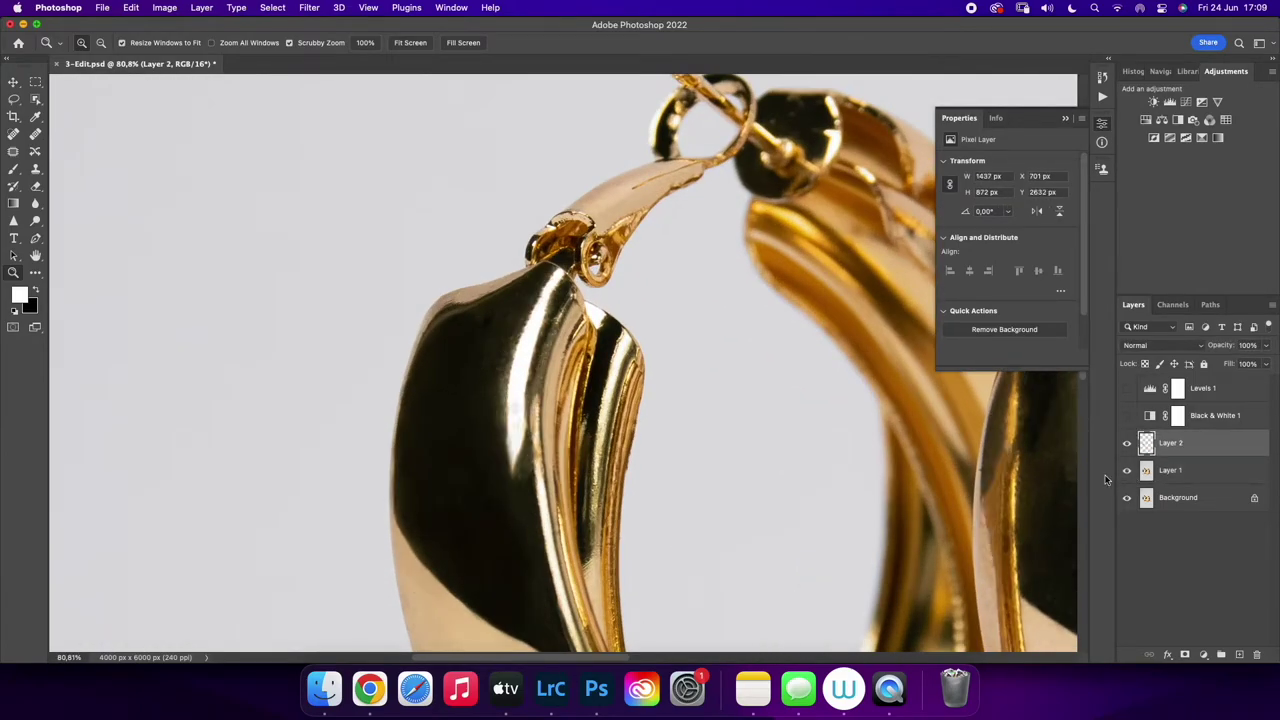
Try to spot-heal the lower tip of the white highlight on the left earring's dark reflection on Layer 2
key("j")
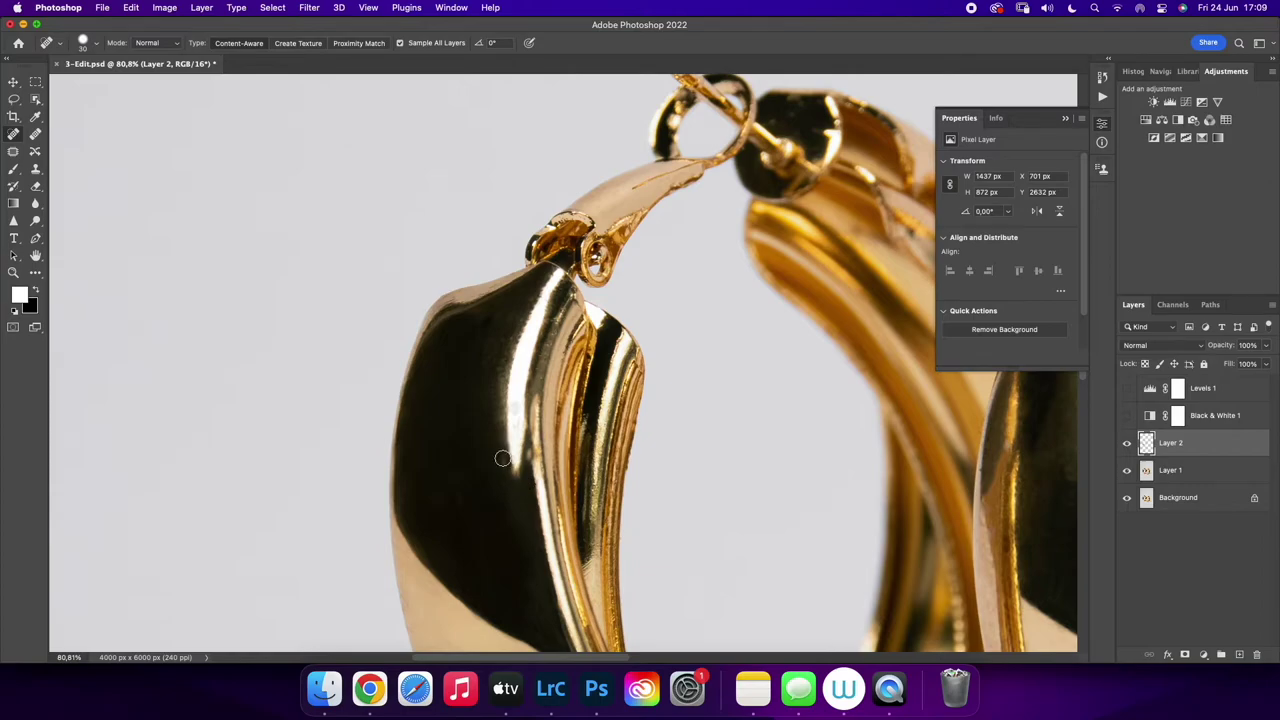
left_click_drag(515, 470, 523, 498)
key("super+z")
key("super+z")
key("super+z")
Clone clean dark tone over the uneven areas of the right earring's dark reflection, reducing the brush to 40 px
key("z")
mouse_move(710, 410)
left_mouse_down()
mouse_move(620, 399)
mouse_move(571, 446)
mouse_move(582, 288)
left_mouse_up()
left_click(36, 172)
left_click(608, 423, "alt")
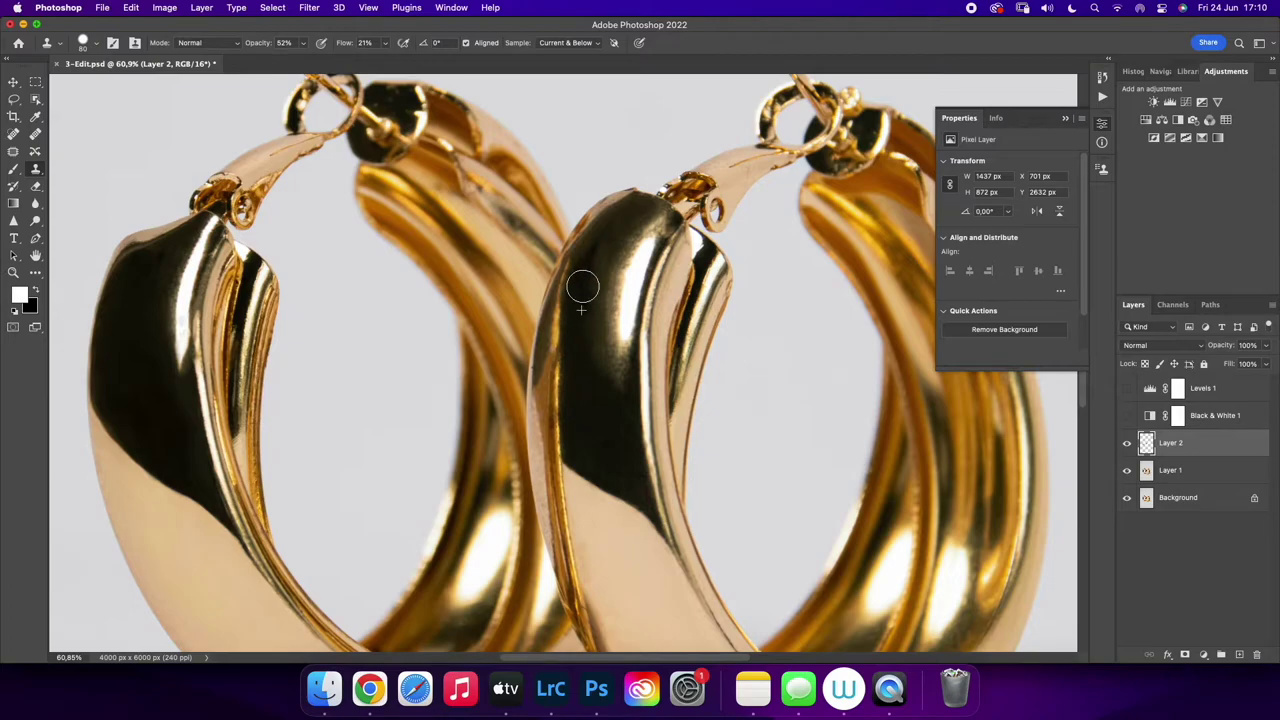
key("bracketleft")
key("bracketleft")
key("bracketleft")
key("bracketleft")
Try to spot-heal the gold line beside the right earring's dark reflection on Layer 1 with a 30 px brush
key("alt+bracketleft")
key("j")
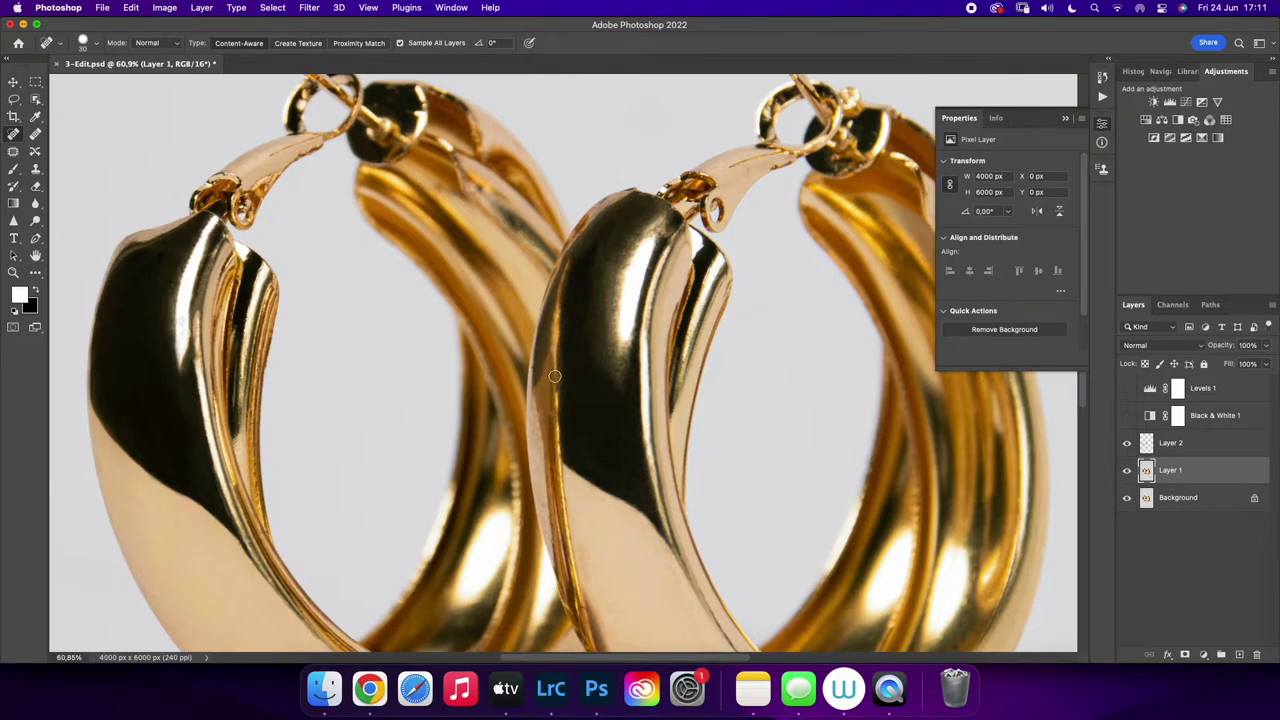
left_click_drag(556, 397, 557, 373)
left_click(1128, 471)
left_click(1128, 471)
key("super+z")
key("super+z")
Clone clean tone along the lower edge of the right earring's dark reflection on Layer 2 and compare before and after
key("alt+bracketright")
key("s")
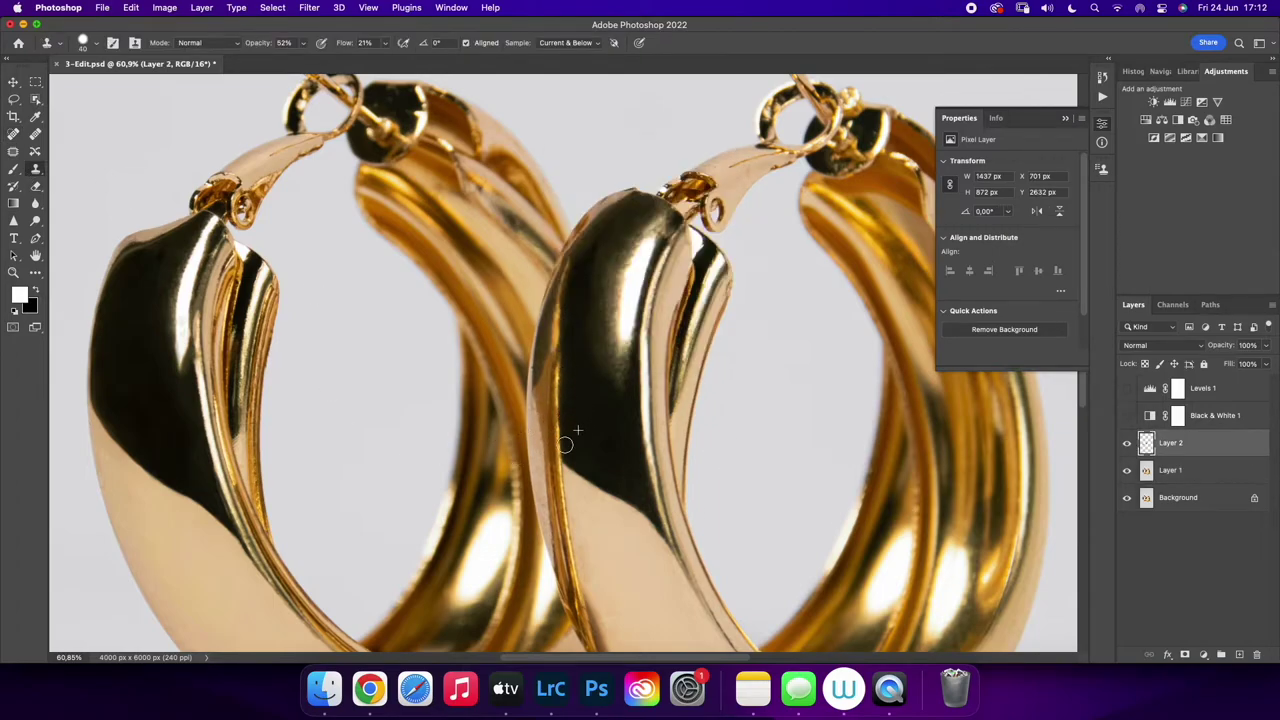
mouse_move(631, 499)
left_mouse_down()
mouse_move(641, 495)
mouse_move(634, 521)
left_mouse_up()
left_click(634, 520, "alt")
key("z")
left_click_drag(536, 440, 615, 450)
left_click(1127, 444)
left_click(1127, 444)
Spot-heal the mark just below the white highlight in the right earring's dark reflection with a small brush
left_click(13, 151)
left_click(13, 134)
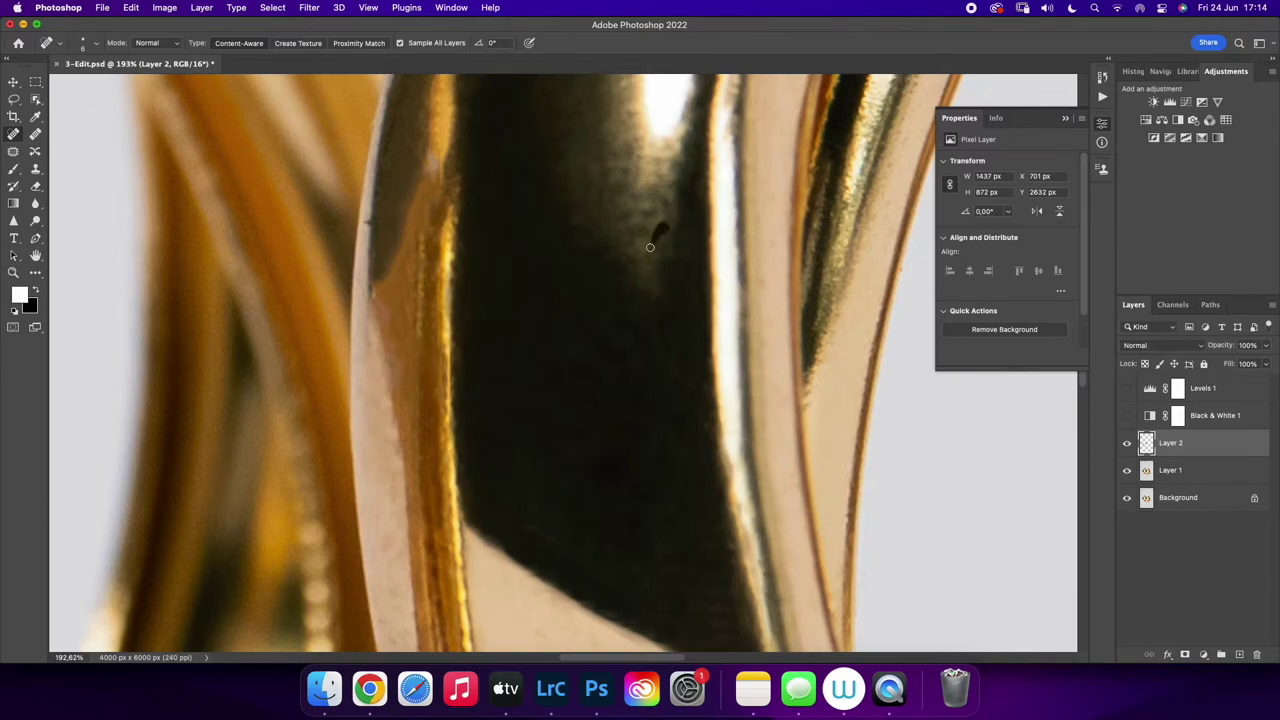
key("z")
Spot-heal the specks across the right earring's lower light gold surface on Layer 1 with a 15 px brush
scroll(663, 226, "down", 5)
scroll(677, 453, "up", 8)
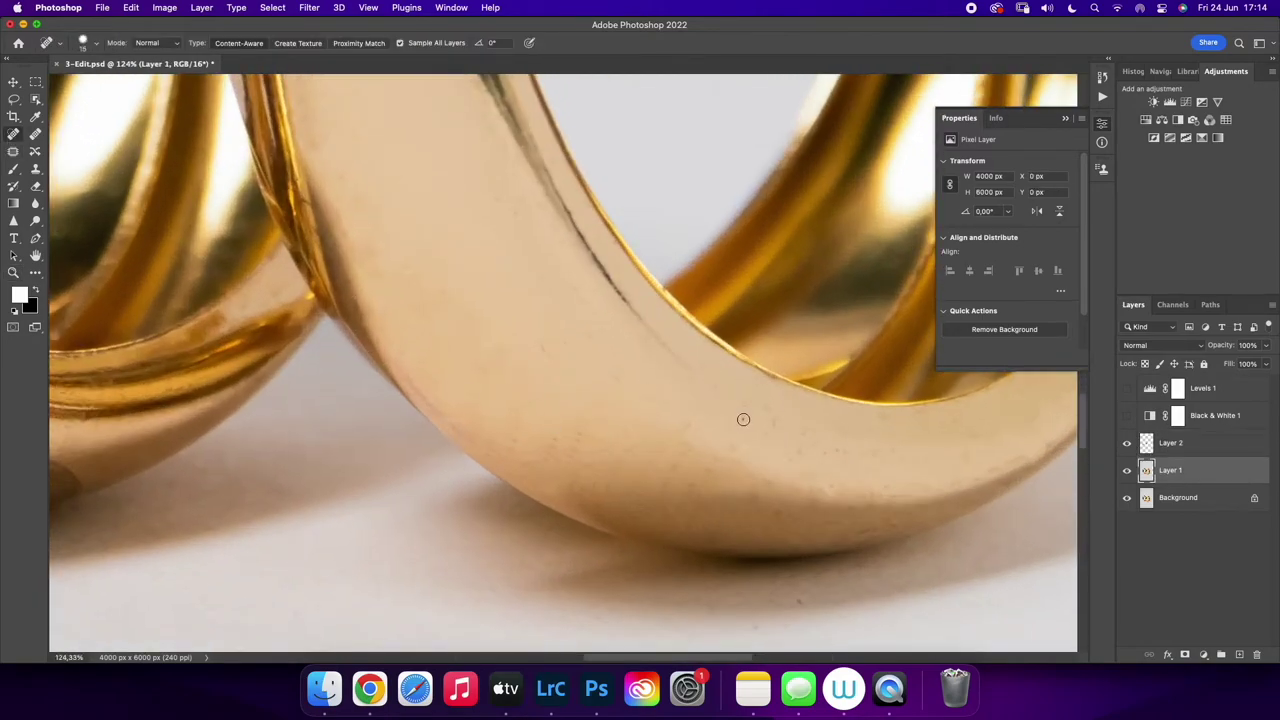
left_click(834, 449)
left_click(979, 481)
left_click_drag(854, 496, 900, 496)
left_click(555, 439)
key("shift+j")
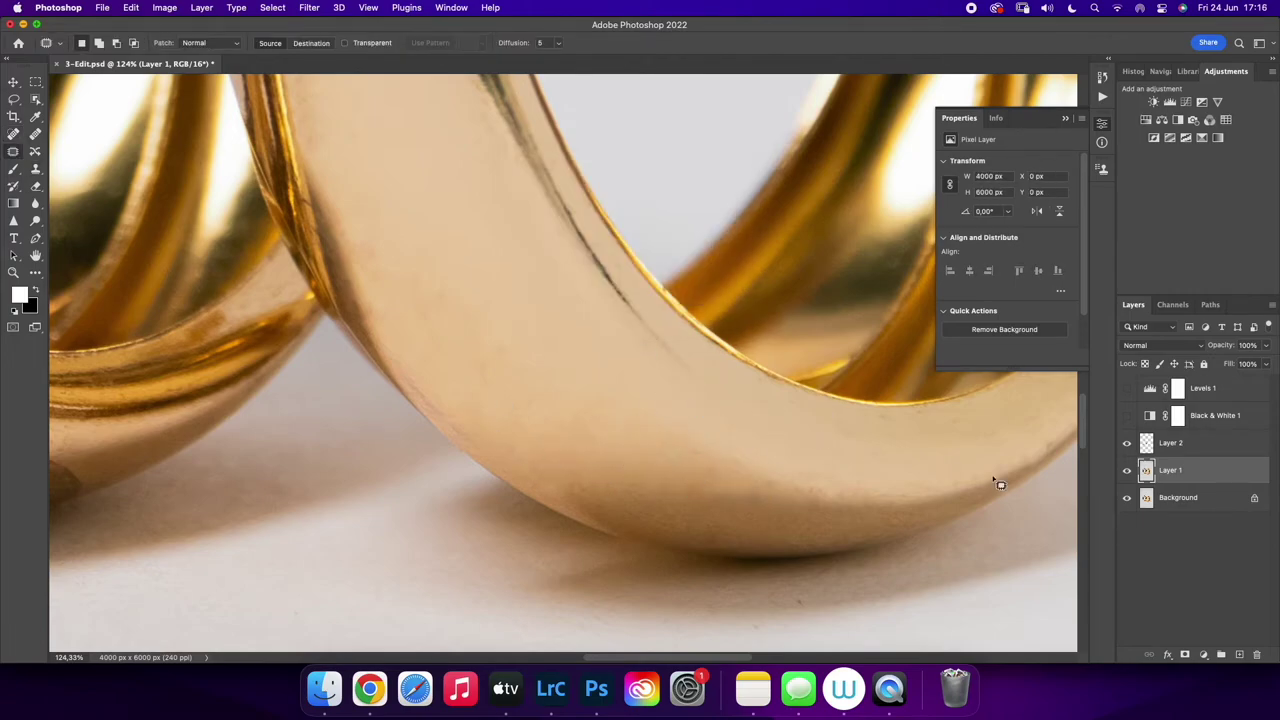
key("shift+j")
left_click(882, 451)
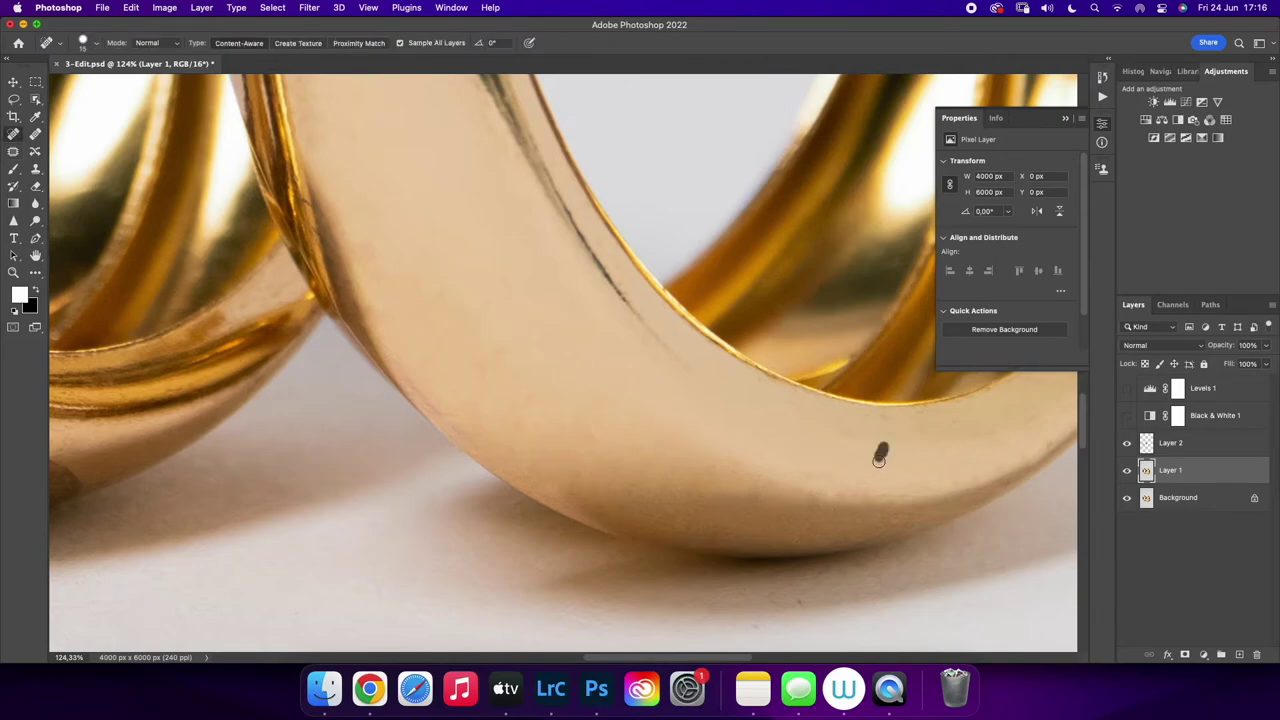
Spot-heal the specks and scratches on the left earring's lower light gold surface
scroll(155, 348, "left", 5)
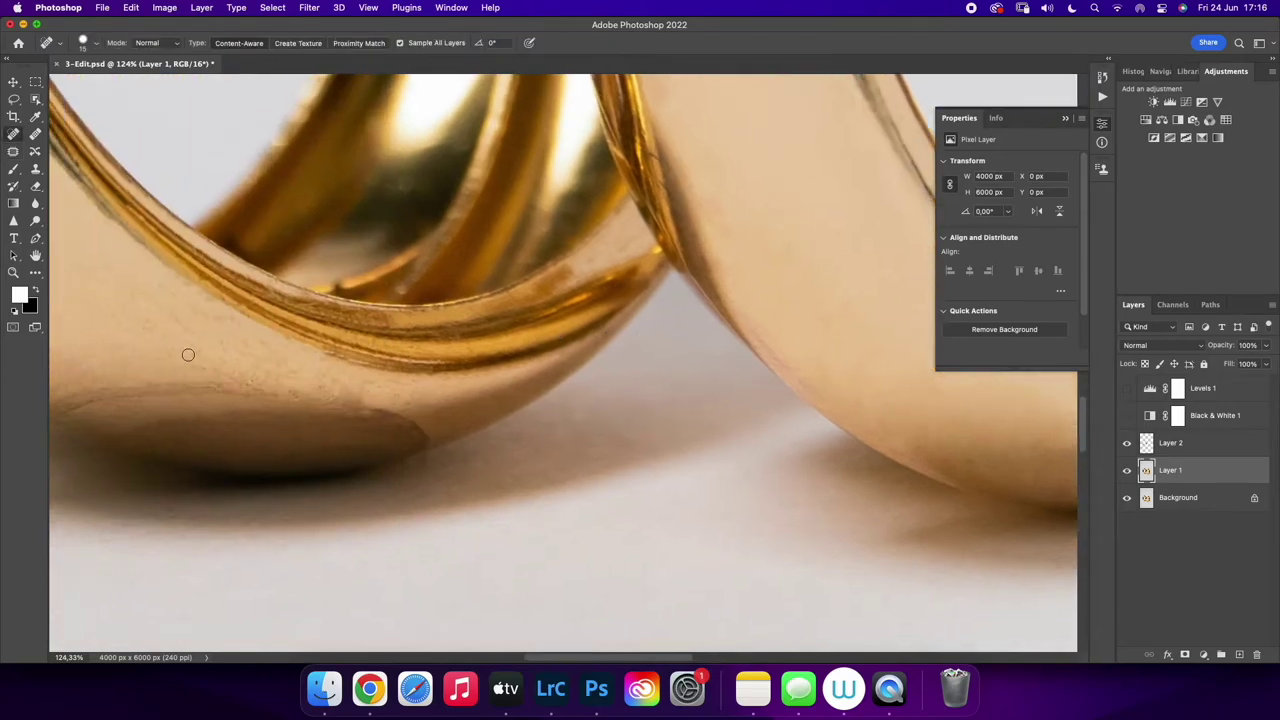
scroll(372, 370, "left", 5)
left_click_drag(565, 315, 463, 366)
left_click(636, 428)
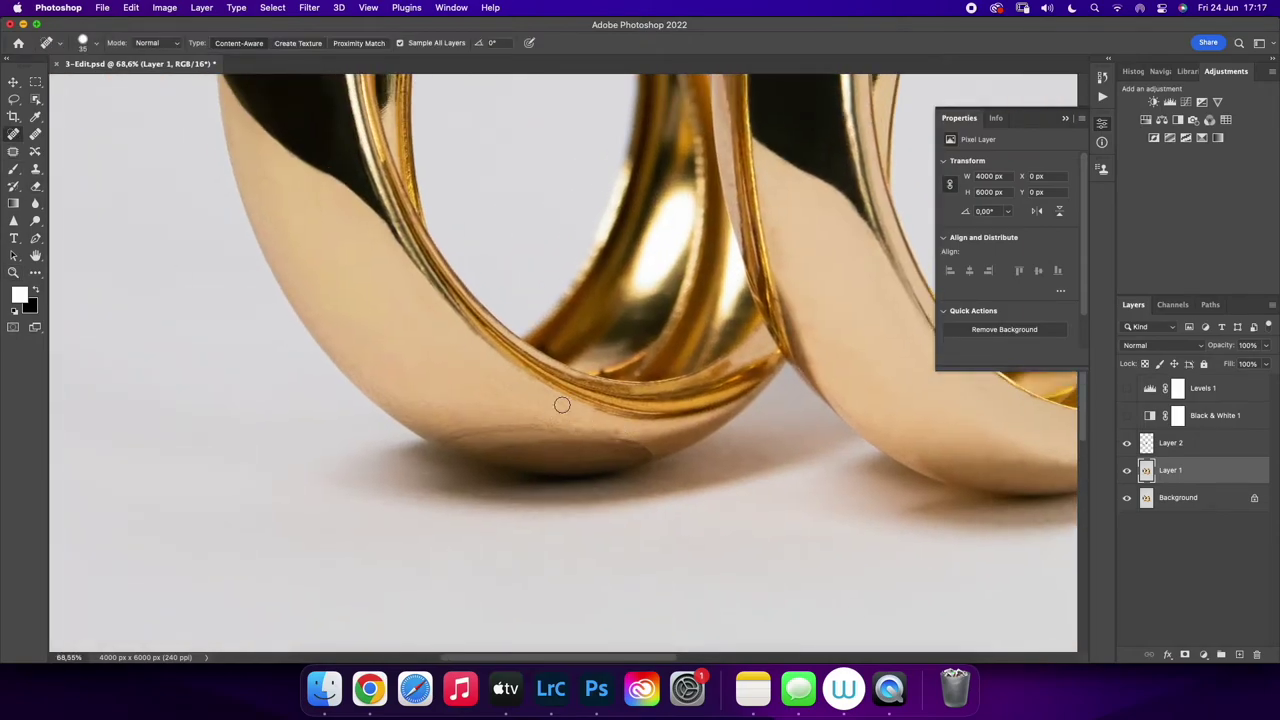
Add a new layer above Layer 2 and clone smooth gold tone onto it over the left earring's light surface
left_click(1171, 443)
left_click(1239, 655)
left_click(36, 169)
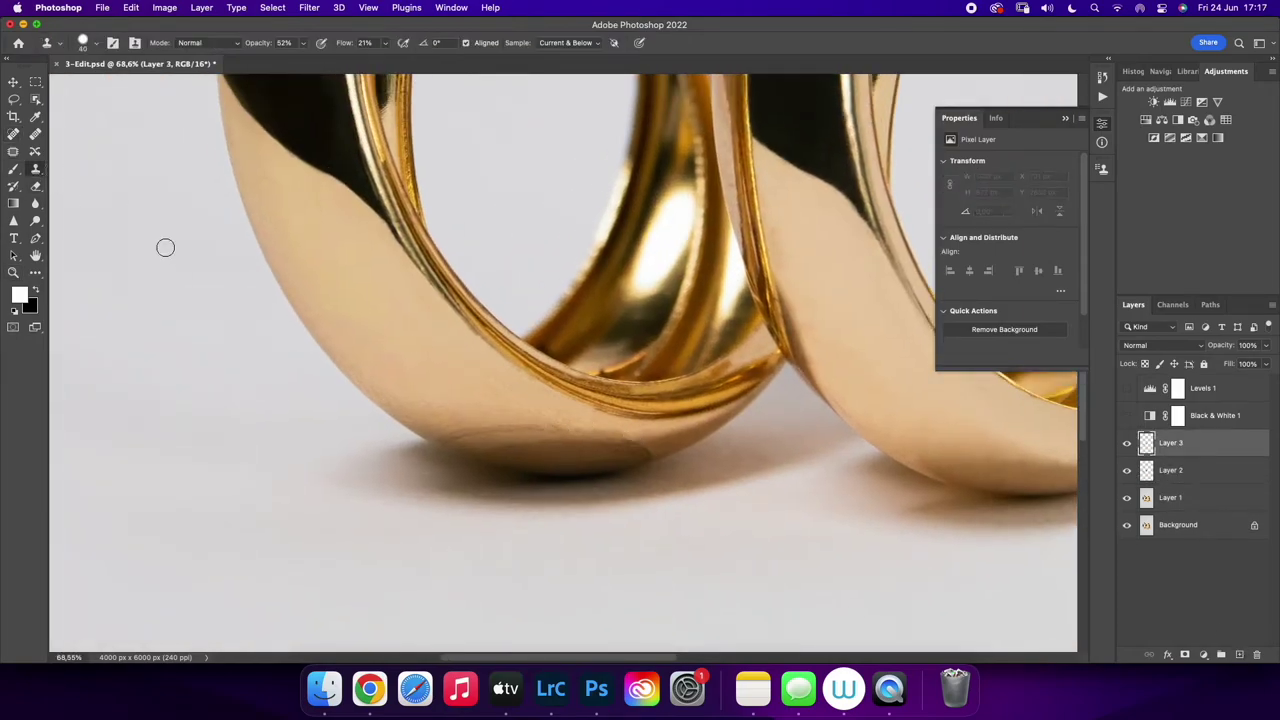
left_click_drag(380, 226, 425, 240)
mouse_move(429, 346)
left_mouse_down()
mouse_move(357, 377)
mouse_move(313, 351)
mouse_move(420, 438)
mouse_move(428, 464)
mouse_move(548, 466)
mouse_move(513, 427)
mouse_move(580, 457)
mouse_move(587, 501)
mouse_move(489, 497)
mouse_move(305, 343)
mouse_move(329, 287)
mouse_move(422, 294)
mouse_move(409, 311)
mouse_move(280, 193)
mouse_move(326, 342)
mouse_move(266, 326)
mouse_move(231, 196)
mouse_move(255, 166)
mouse_move(215, 130)
left_mouse_up()
left_click(216, 166, "alt")
left_click(437, 449, "alt")
left_click_drag(440, 480, 443, 487)
Even out the left earring's light gold surface up to its outer edge with the Clone Stamp at 10% flow
key("z")
mouse_move(525, 380)
left_mouse_down()
mouse_move(554, 393)
mouse_move(648, 442)
left_mouse_up()
key("s")
left_click_drag(427, 352, 430, 358)
left_click(432, 360, "alt")
mouse_move(505, 389)
left_mouse_down()
mouse_move(540, 354)
mouse_move(495, 344)
mouse_move(536, 382)
mouse_move(590, 396)
left_mouse_up()
left_click(490, 369, "alt")
mouse_move(302, 140)
left_mouse_down()
mouse_move(360, 254)
mouse_move(403, 271)
mouse_move(400, 386)
mouse_move(514, 491)
mouse_move(790, 537)
mouse_move(638, 491)
mouse_move(697, 513)
mouse_move(677, 517)
mouse_move(744, 521)
mouse_move(764, 541)
left_mouse_up()
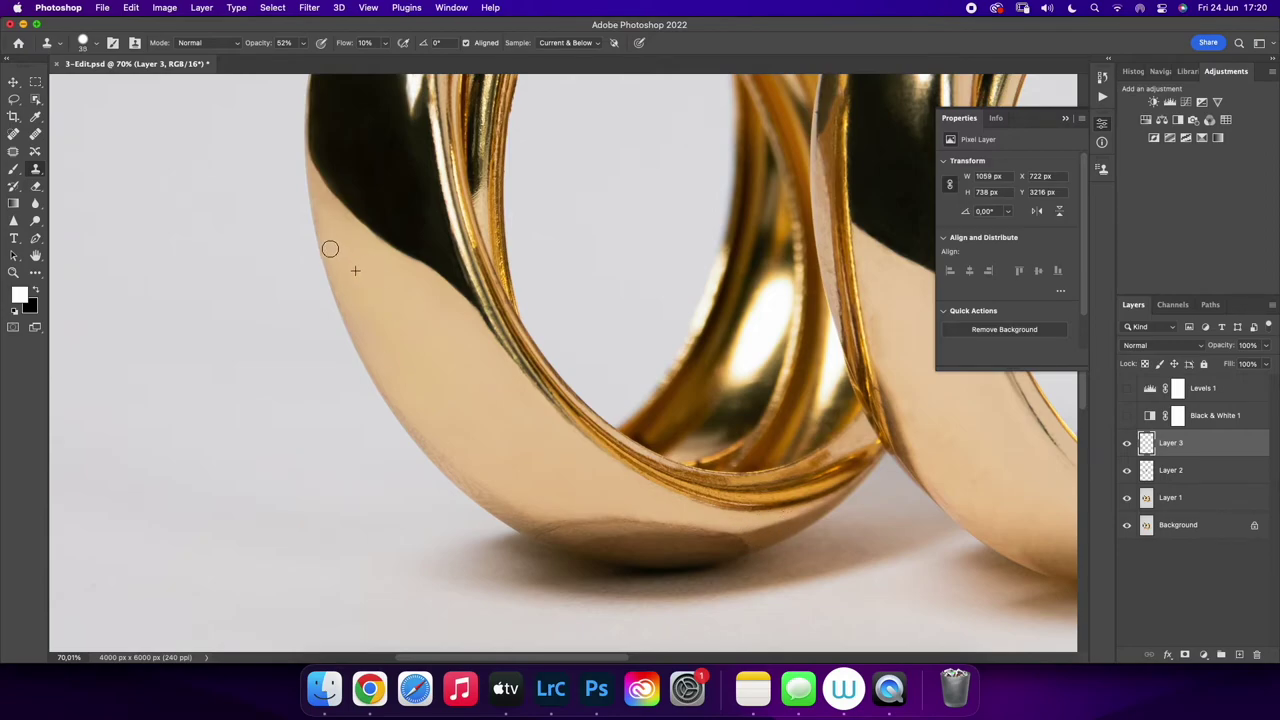
left_click_drag(336, 219, 322, 205)
Clone clean light gold tone over the right earring's front surface on Layer 3 with a slightly larger brush
key("z")
mouse_move(690, 366)
left_mouse_down()
mouse_move(610, 366)
mouse_move(690, 402)
left_mouse_up()
key("s")
key("bracketright")
key("bracketright")
left_click(468, 337, "alt")
mouse_move(460, 311)
left_mouse_down()
mouse_move(431, 285)
mouse_move(501, 344)
left_mouse_up()
left_click(463, 343, "alt")
mouse_move(431, 408)
left_mouse_down()
mouse_move(452, 341)
mouse_move(477, 335)
mouse_move(511, 369)
mouse_move(468, 409)
mouse_move(523, 456)
mouse_move(435, 290)
left_mouse_up()
Smooth the lower curve of the right earring's light gold surface with a further enlarged Clone Stamp at 10% flow
left_click_drag(501, 450, 517, 494)
key("bracketright")
key("bracketright")
key("bracketright")
key("bracketright")
mouse_move(509, 449)
left_mouse_down()
mouse_move(559, 484)
mouse_move(600, 491)
mouse_move(537, 480)
mouse_move(663, 511)
mouse_move(573, 497)
left_mouse_up()
key("bracketleft")
key("bracketleft")
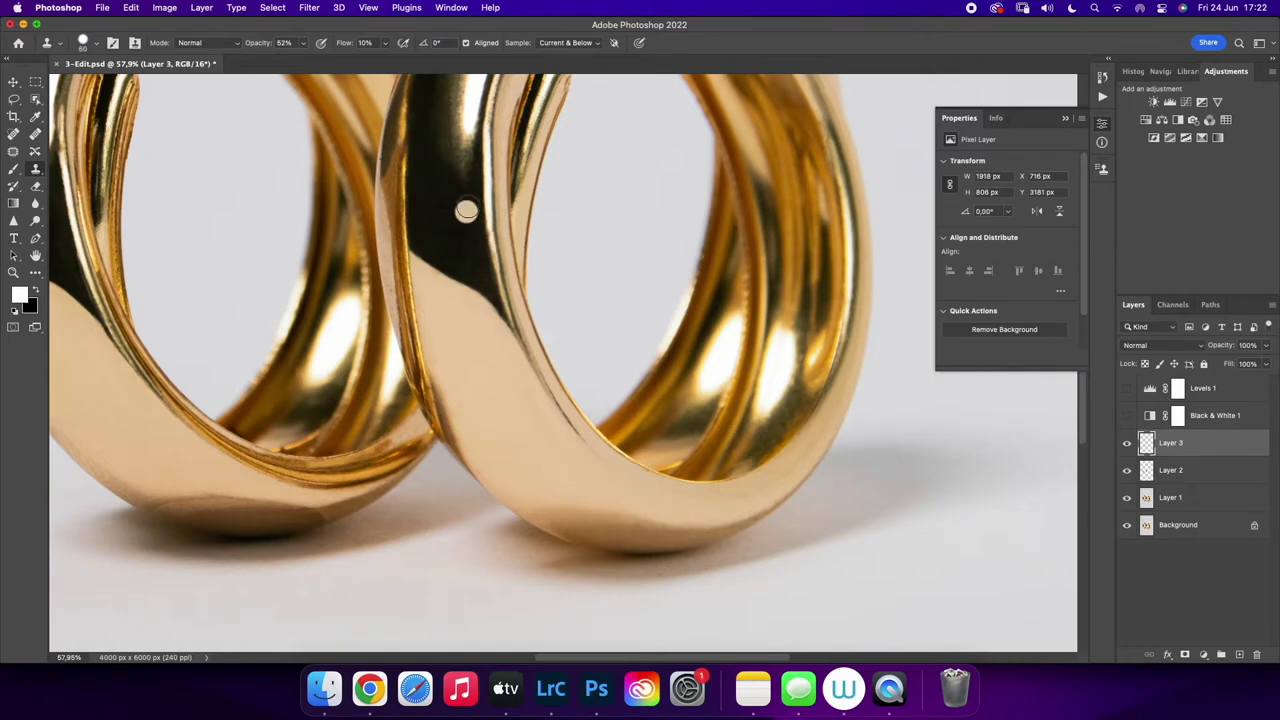
Save the document with the cloned Layer 3
key("z")
key("super+0")
key("super+s")
Spot-heal the marks along the left earring's inner rim on Layer 1 with a 35 px brush
left_click_drag(507, 397, 603, 443)
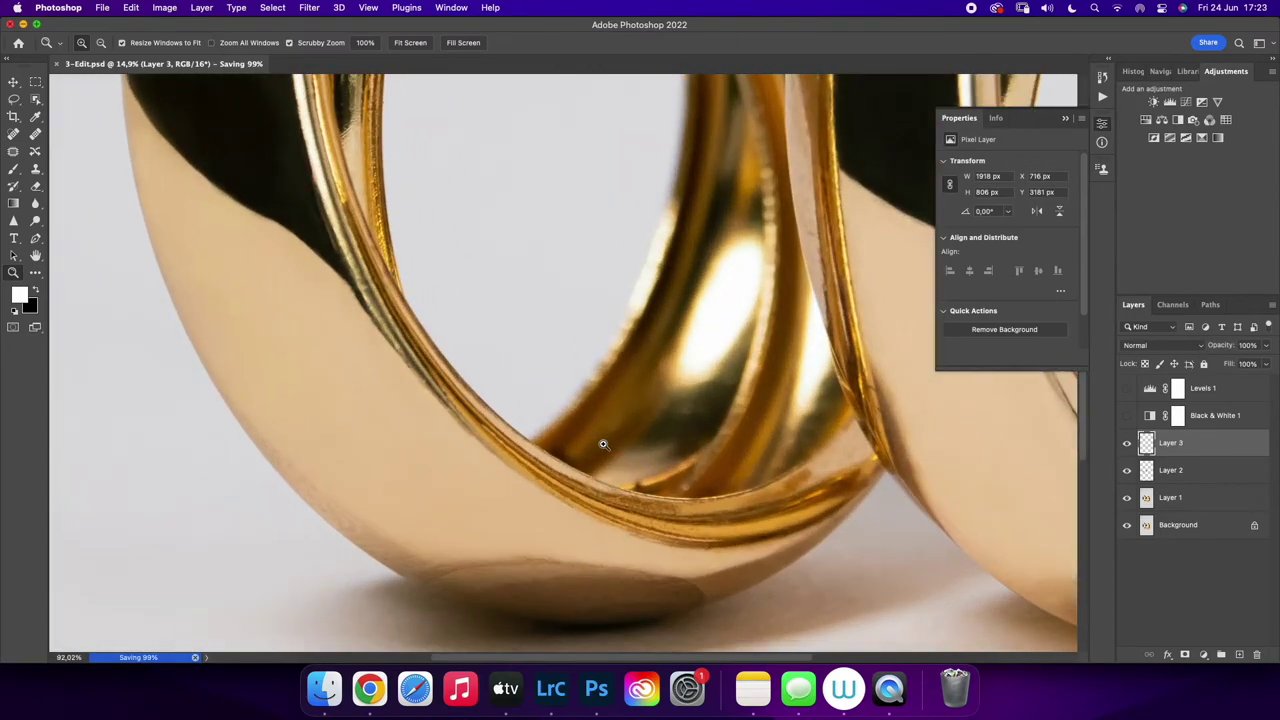
left_click(1171, 498)
key("j")
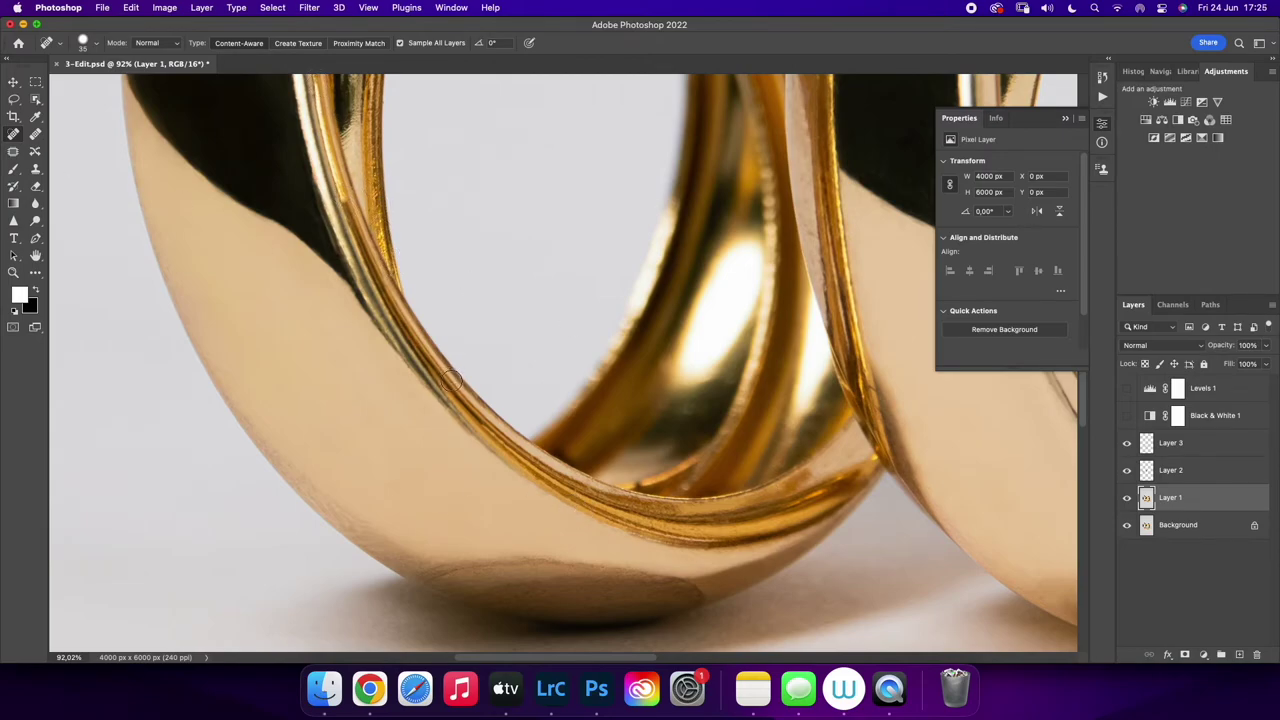
left_click(13, 272)
left_click(587, 450, "alt")
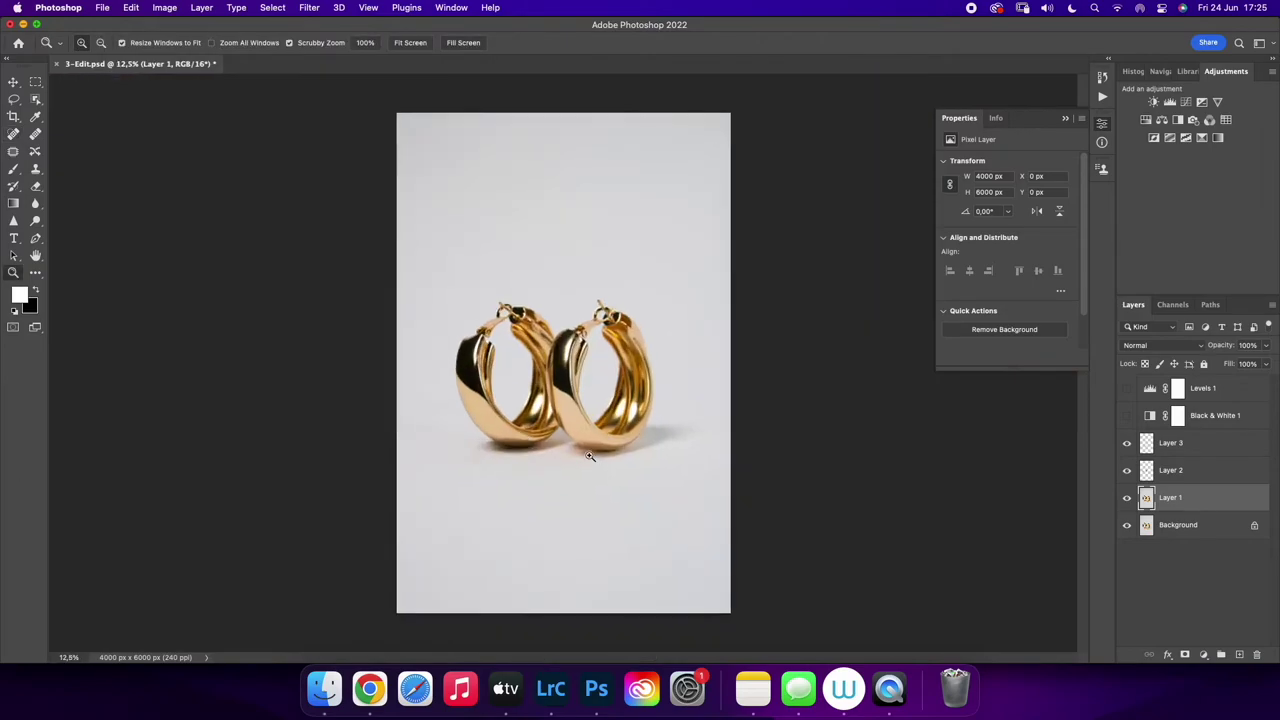
Spot-heal the remaining specks on the right earring's inner reflections and lower gold edge
left_click_drag(635, 371, 732, 404)
left_click(12, 134)
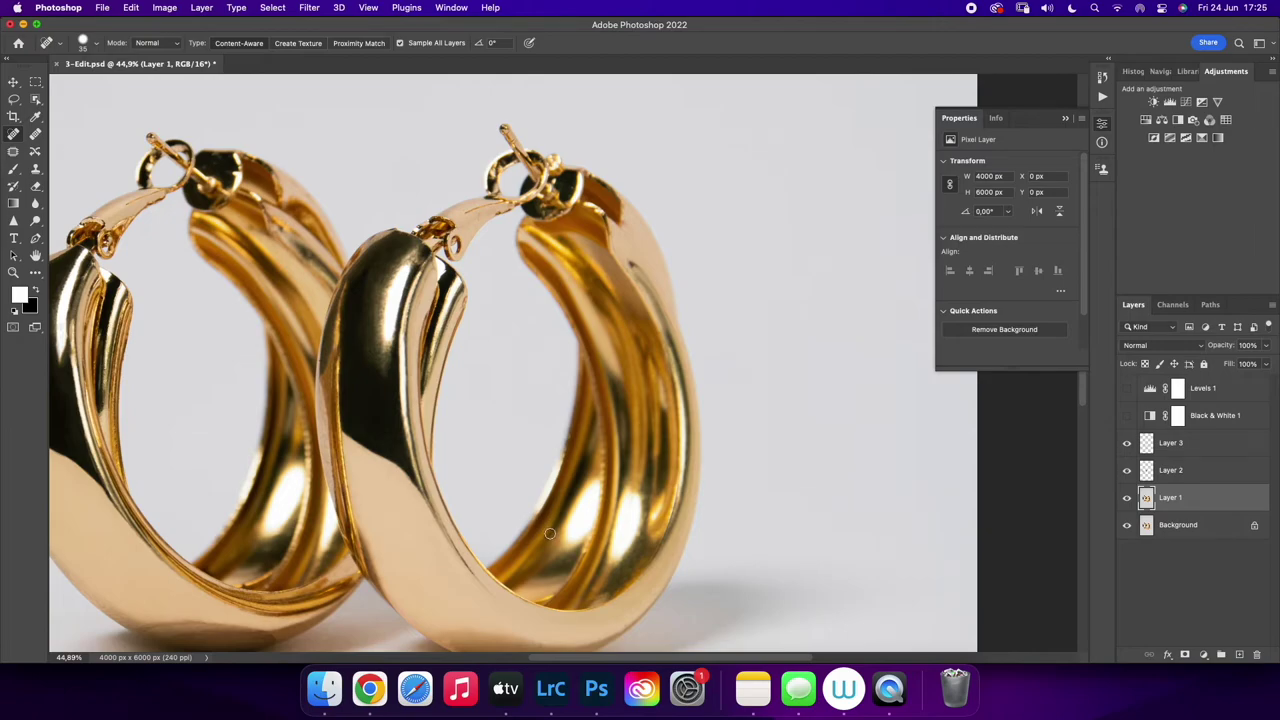
left_click_drag(325, 454, 284, 452)
left_click_drag(400, 510, 510, 535)
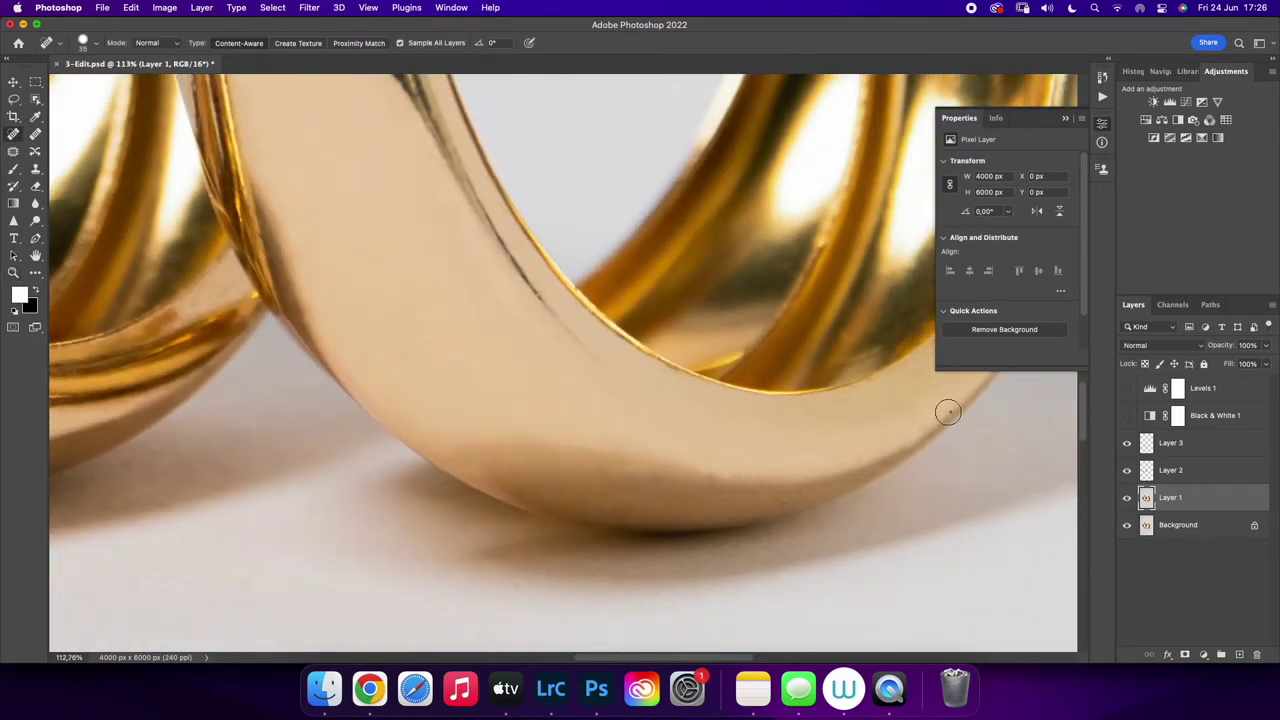
Spot-heal the remaining marks around the bottom curve of the left earring and the backdrop beside it
left_click_drag(545, 330, 406, 415)
left_click_drag(163, 345, 300, 378)
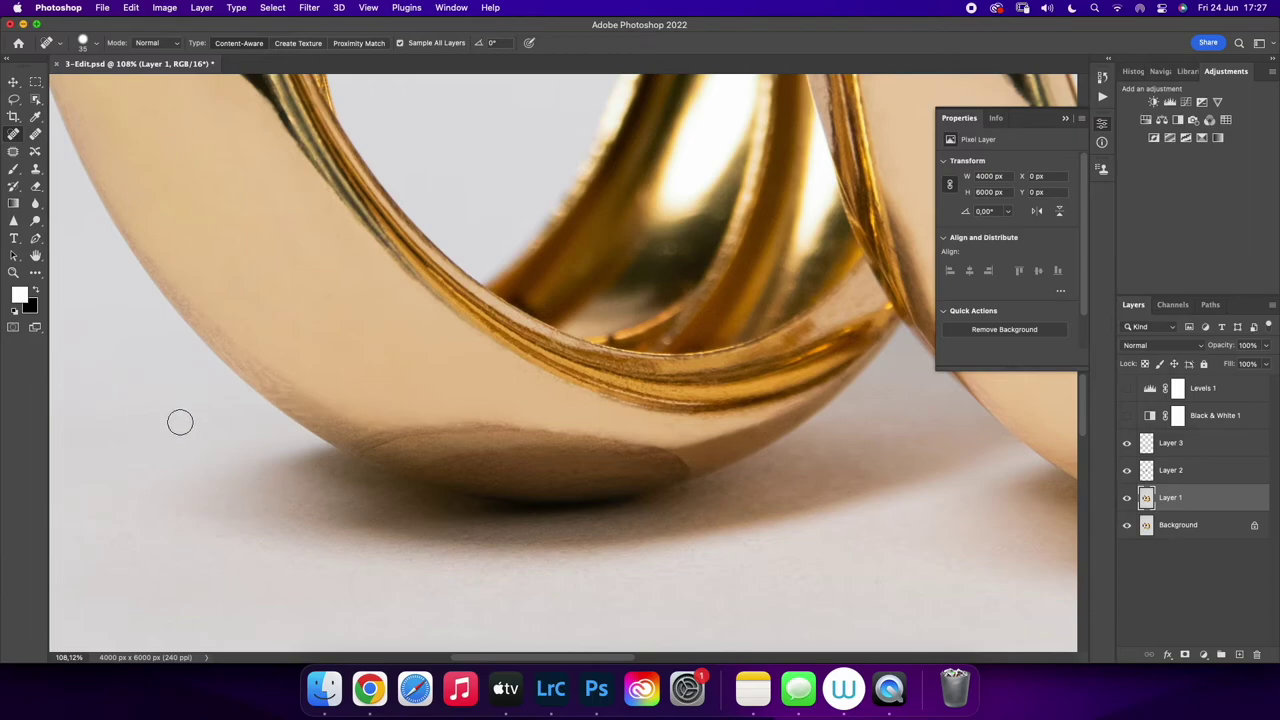
left_click(828, 316)
left_click_drag(452, 366, 394, 352)
Spot-heal the rough edges of the white highlights near the tops of both earrings
left_click_drag(605, 200, 668, 200)
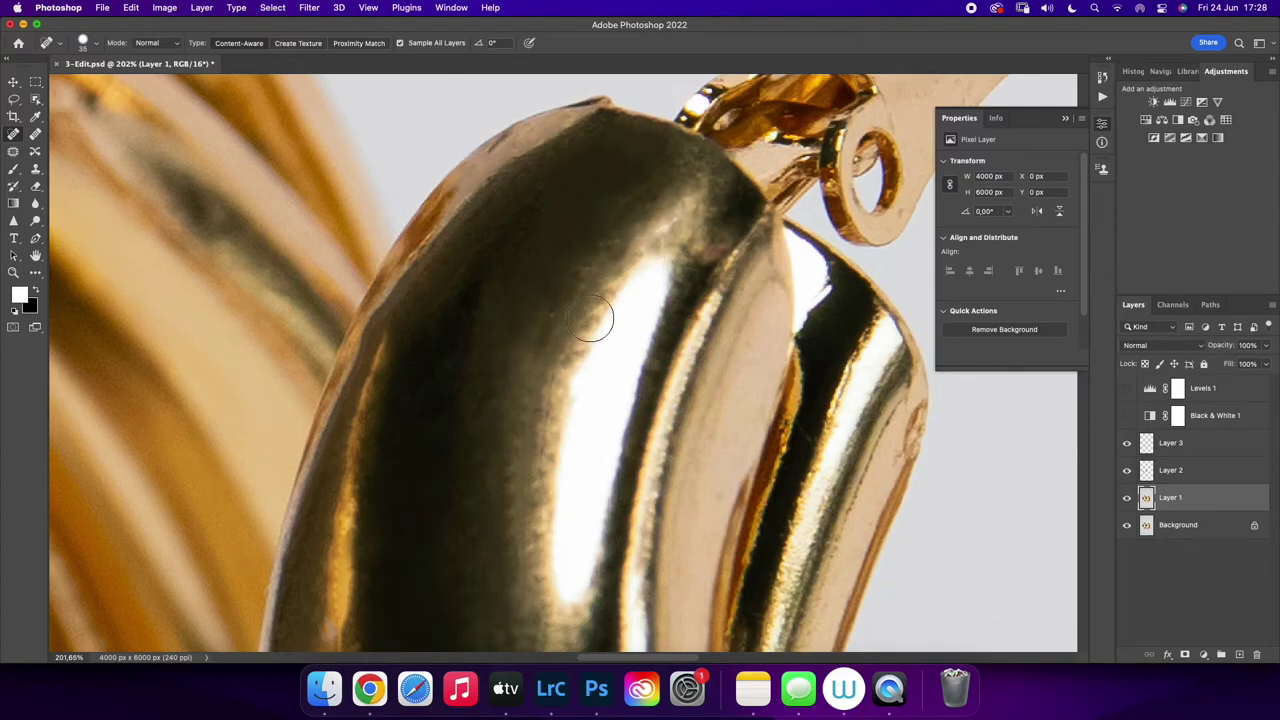
left_click(14, 271)
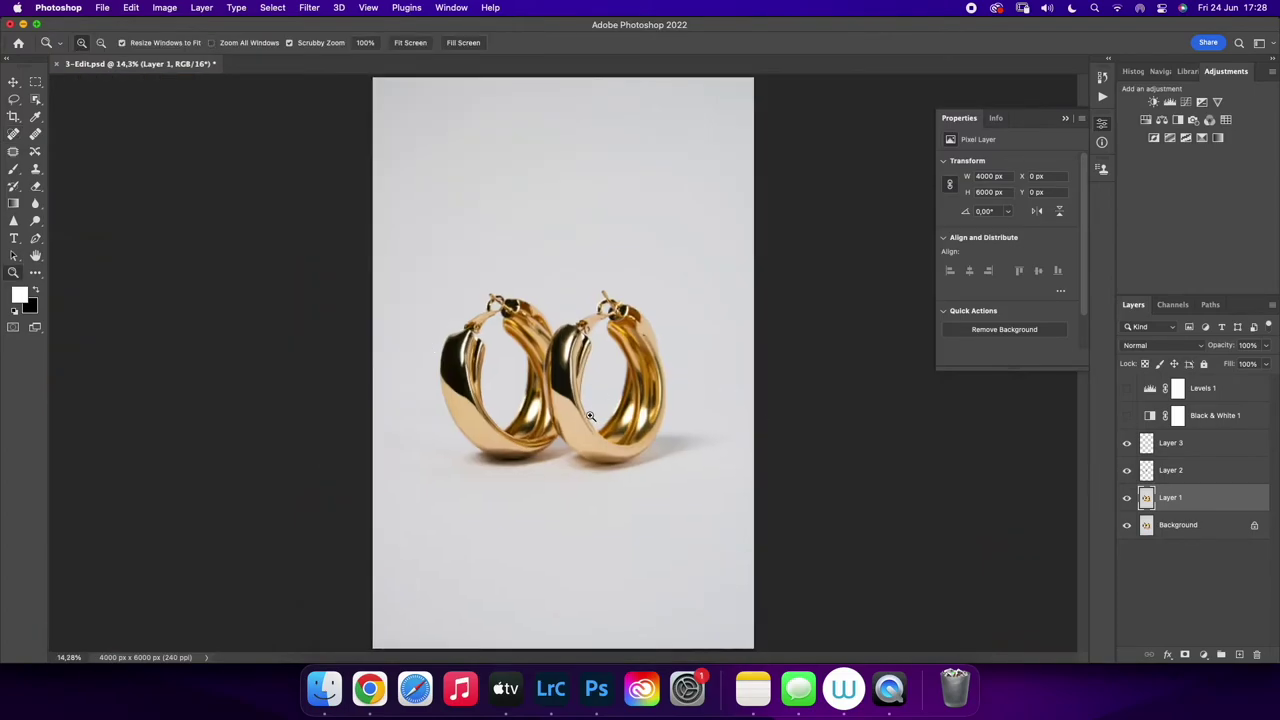
left_click_drag(455, 357, 534, 374)
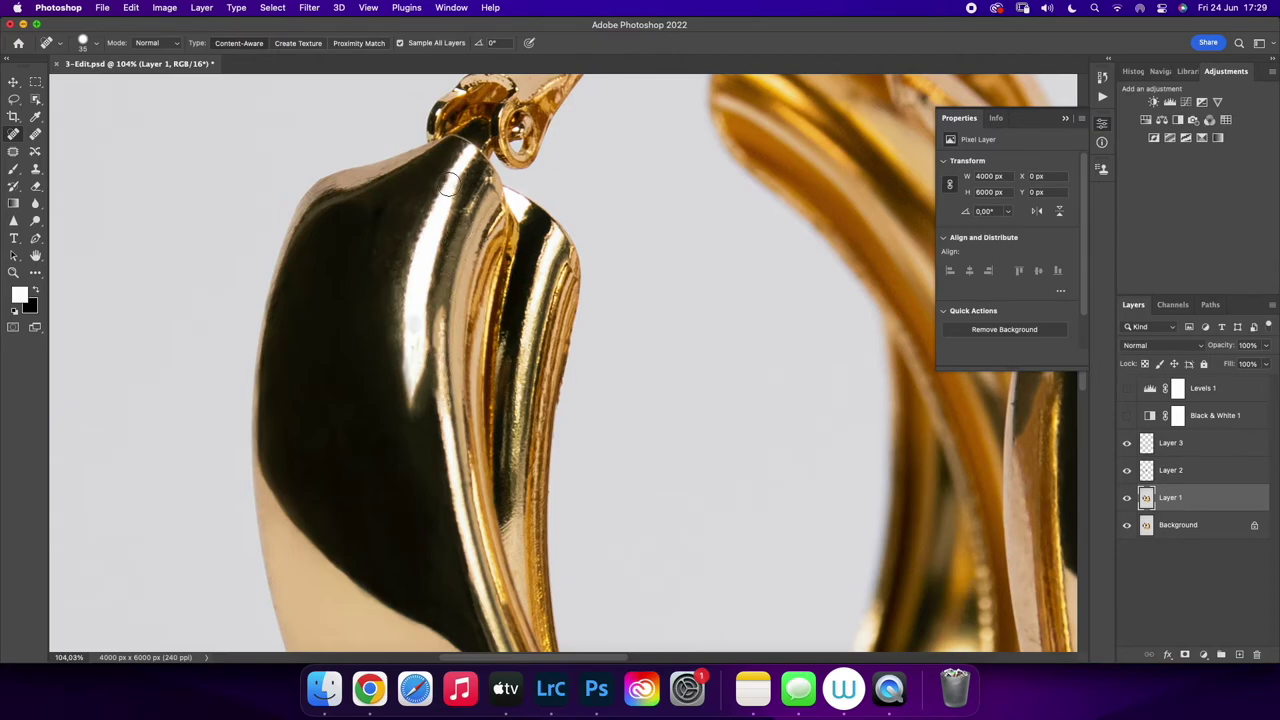
key("z")
key("super+0")
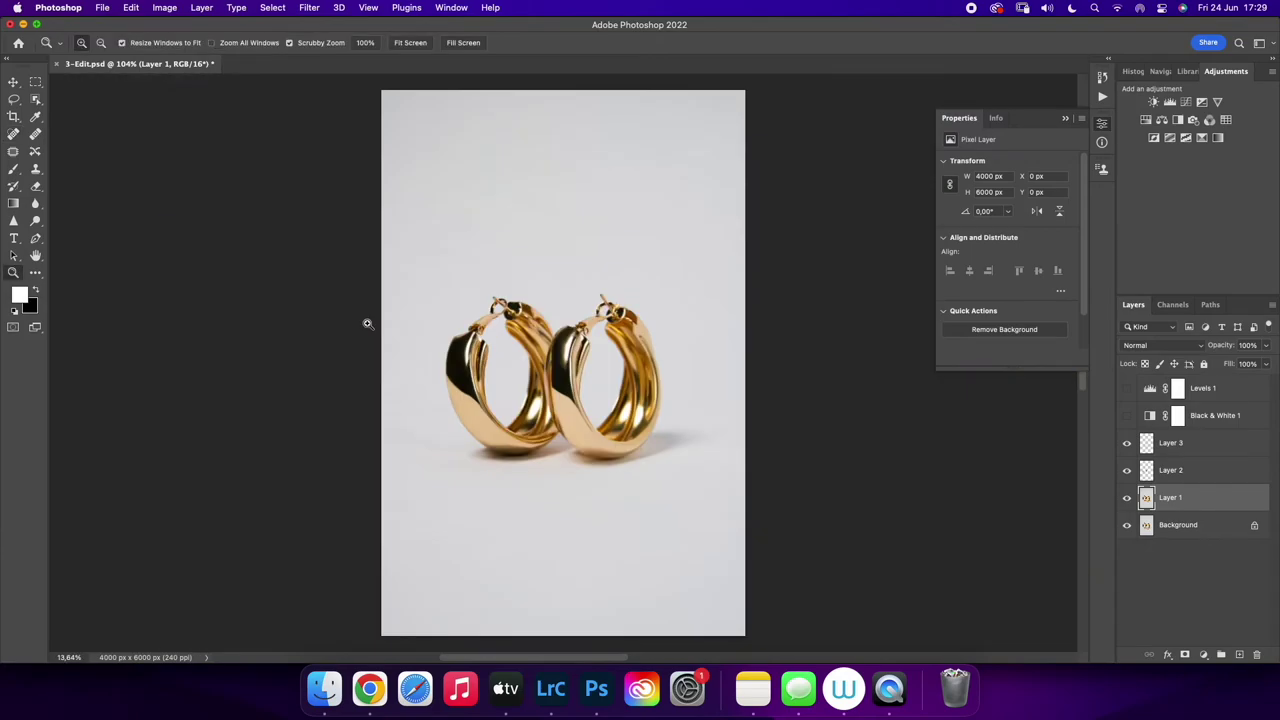
Check the backdrop around the earrings and save the document
left_click_drag(663, 412, 694, 424)
mouse_move(450, 506)
left_mouse_down()
mouse_move(489, 511)
mouse_move(440, 508)
left_mouse_up()
mouse_move(378, 482)
left_mouse_down()
mouse_move(417, 483)
mouse_move(365, 483)
left_mouse_up()
scroll(803, 305, "down", 1)
key("super+s")
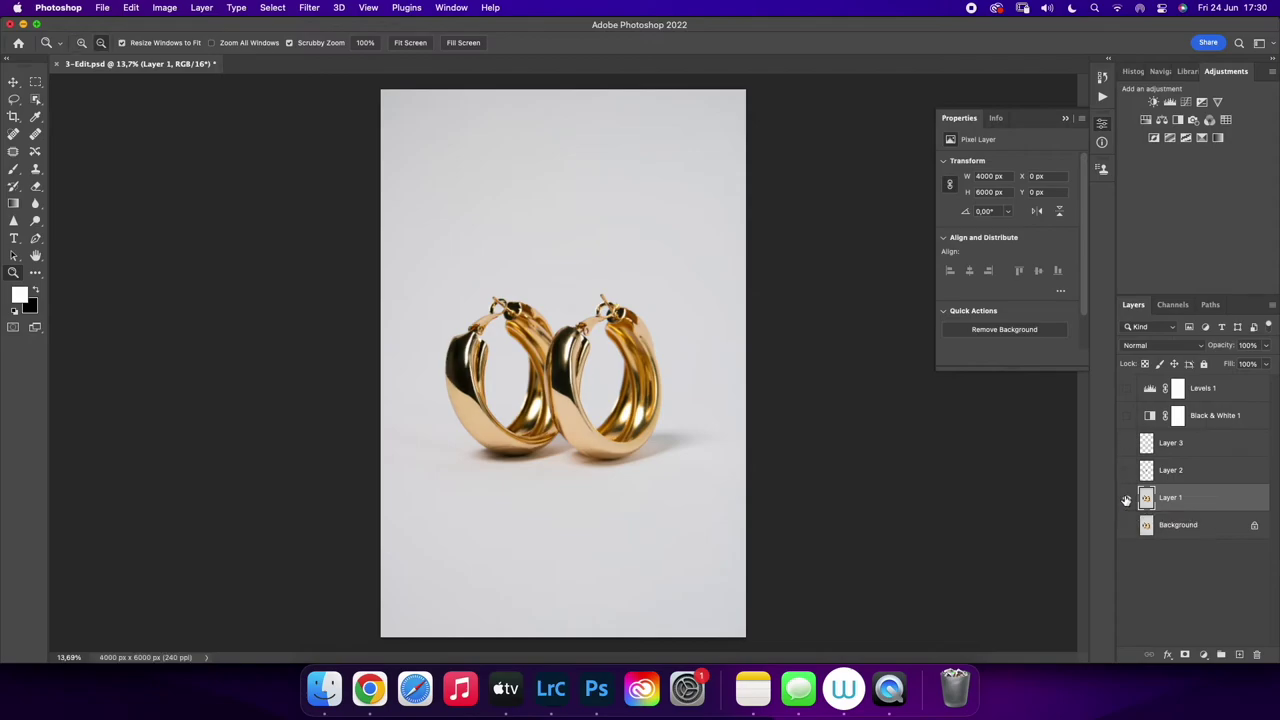
On Layer 3, clone clean metal along the upper left edge of the left earring's white highlight with a small Clone Stamp brush
scroll(565, 295, "up", 5)
key("j")
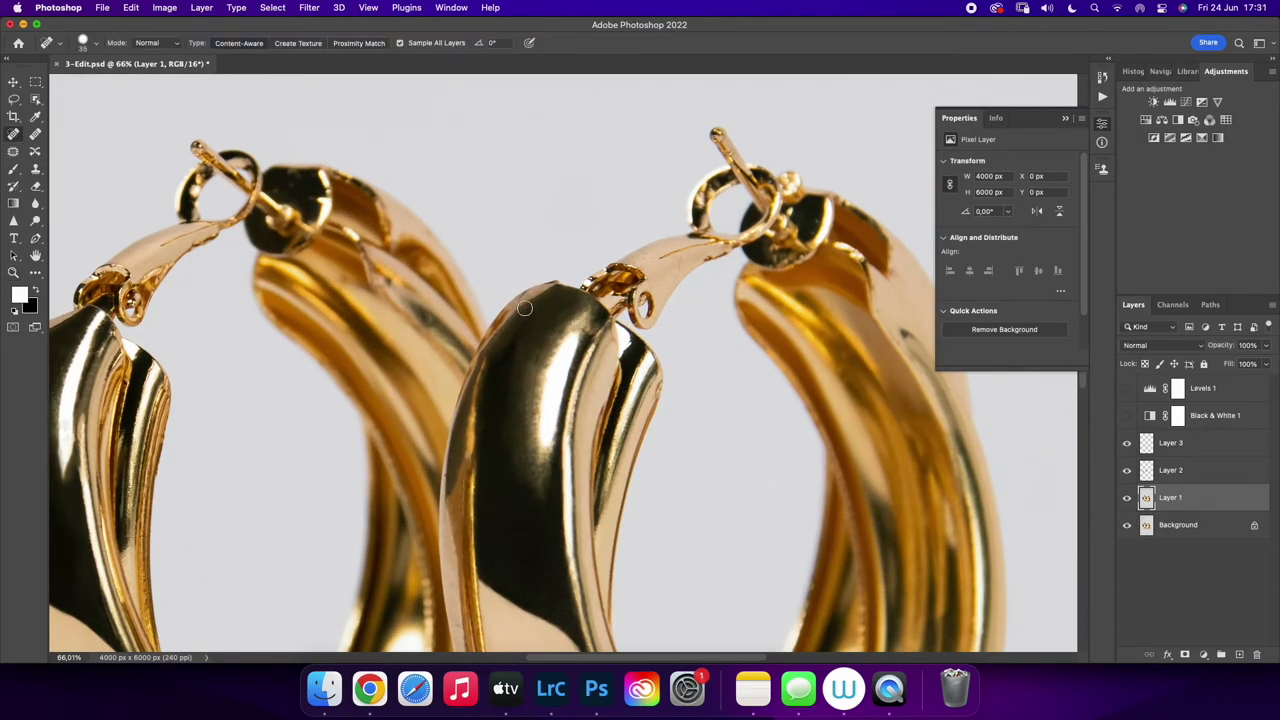
mouse_move(270, 365)
left_mouse_down()
mouse_move(166, 366)
mouse_move(445, 372)
left_mouse_up()
key("bracketleft")
key("bracketleft")
key("bracketleft")
key("bracketleft")
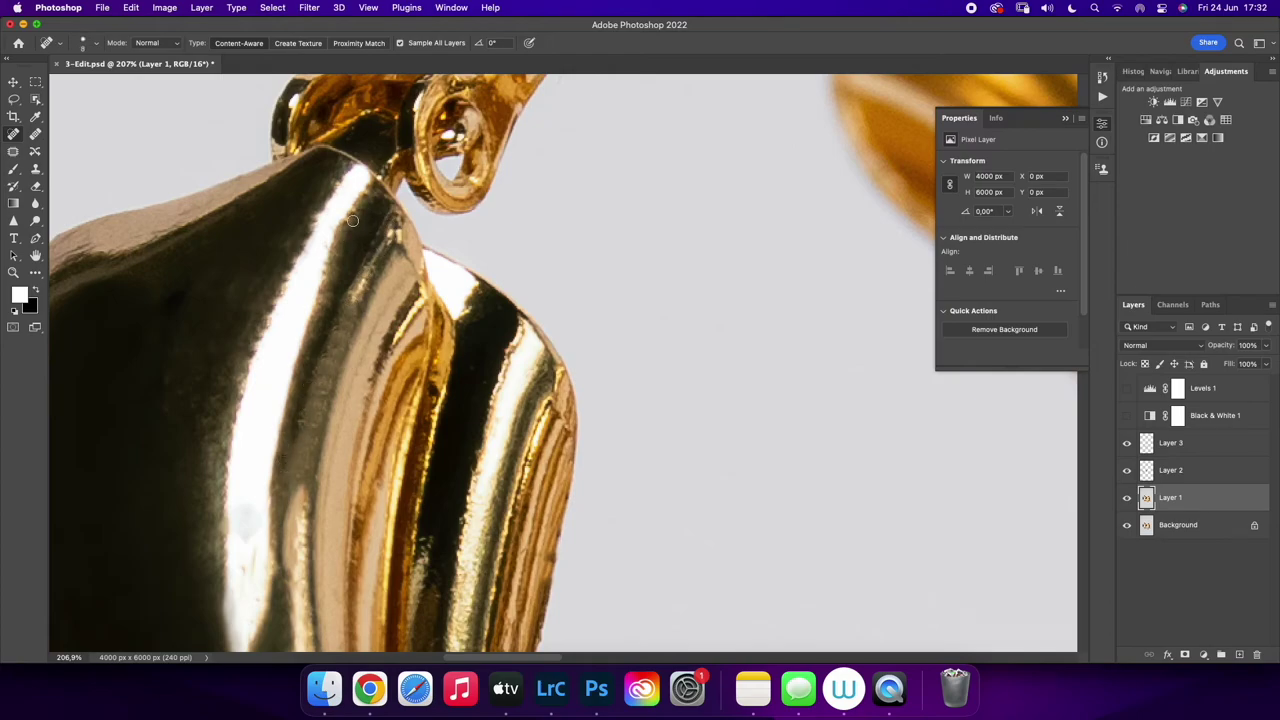
key("alt+bracketright")
key("alt+bracketright")
key("s")
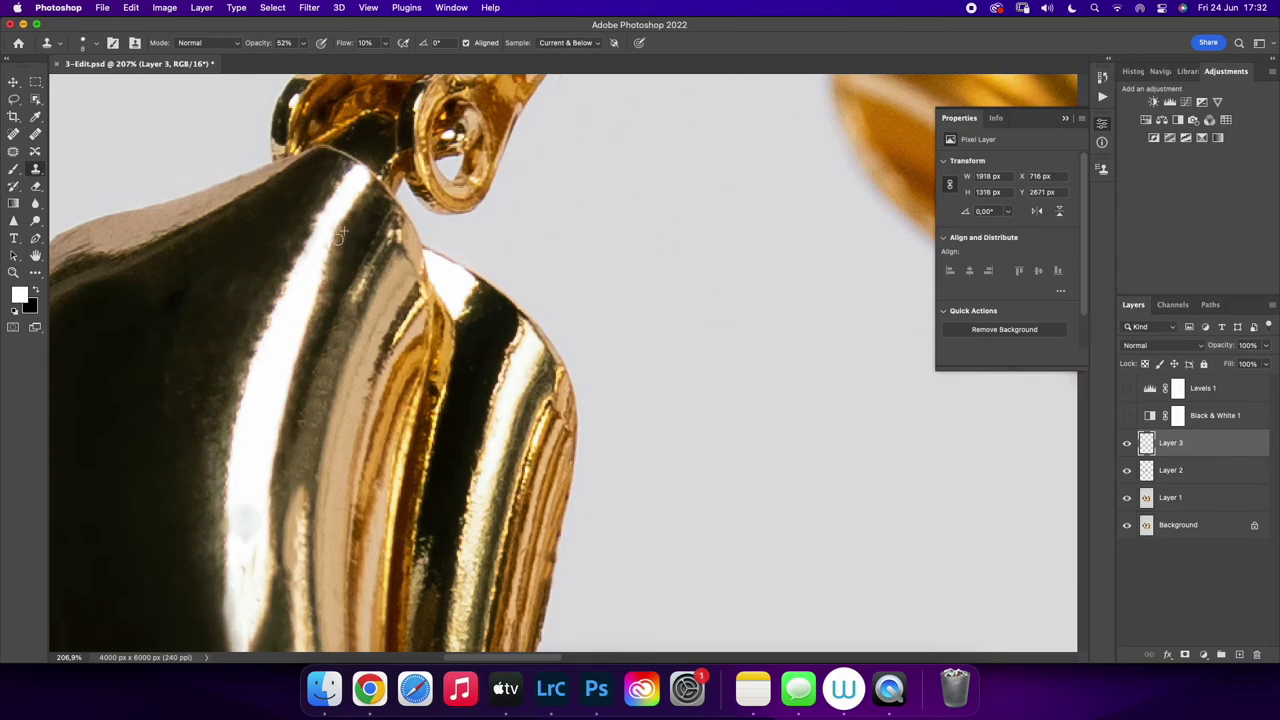
left_click(274, 291, "alt")
left_click_drag(265, 318, 252, 344)
left_click(295, 261, "alt")
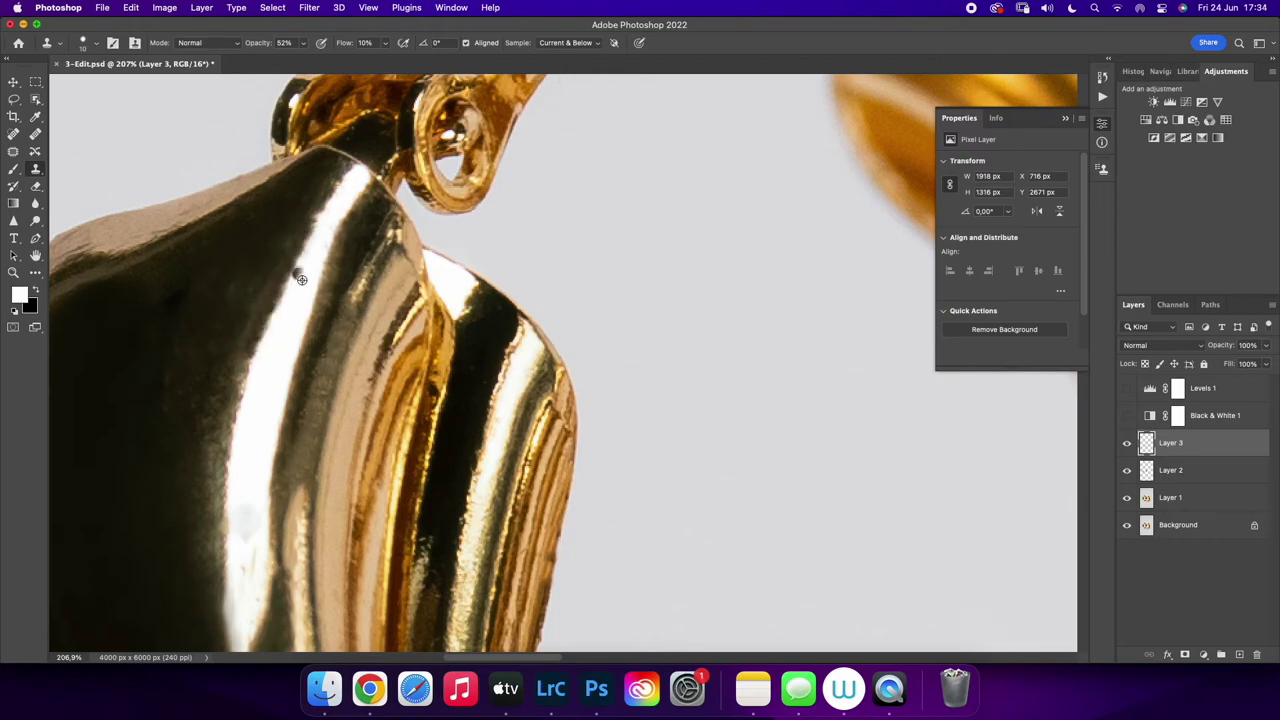
mouse_move(299, 278)
left_mouse_down()
mouse_move(303, 223)
mouse_move(296, 244)
mouse_move(333, 180)
left_mouse_up()
Clone dark metal along the middle and lower left edge of the same white highlight to smooth its outline
left_click(244, 361, "alt")
left_click_drag(250, 336, 285, 266)
left_click(241, 356, "alt")
left_click_drag(213, 476, 230, 368)
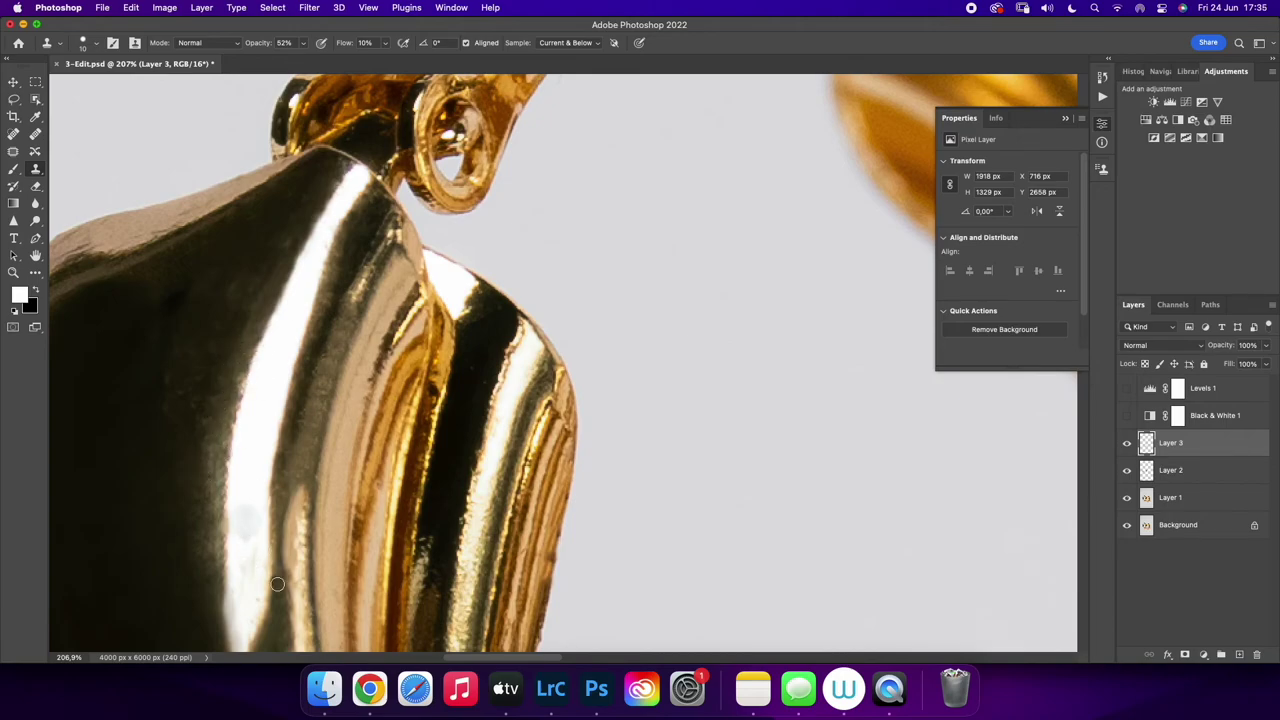
Inspect the dark reflections and white highlights of both earrings, up close and in the full view
key("z")
key("super+0")
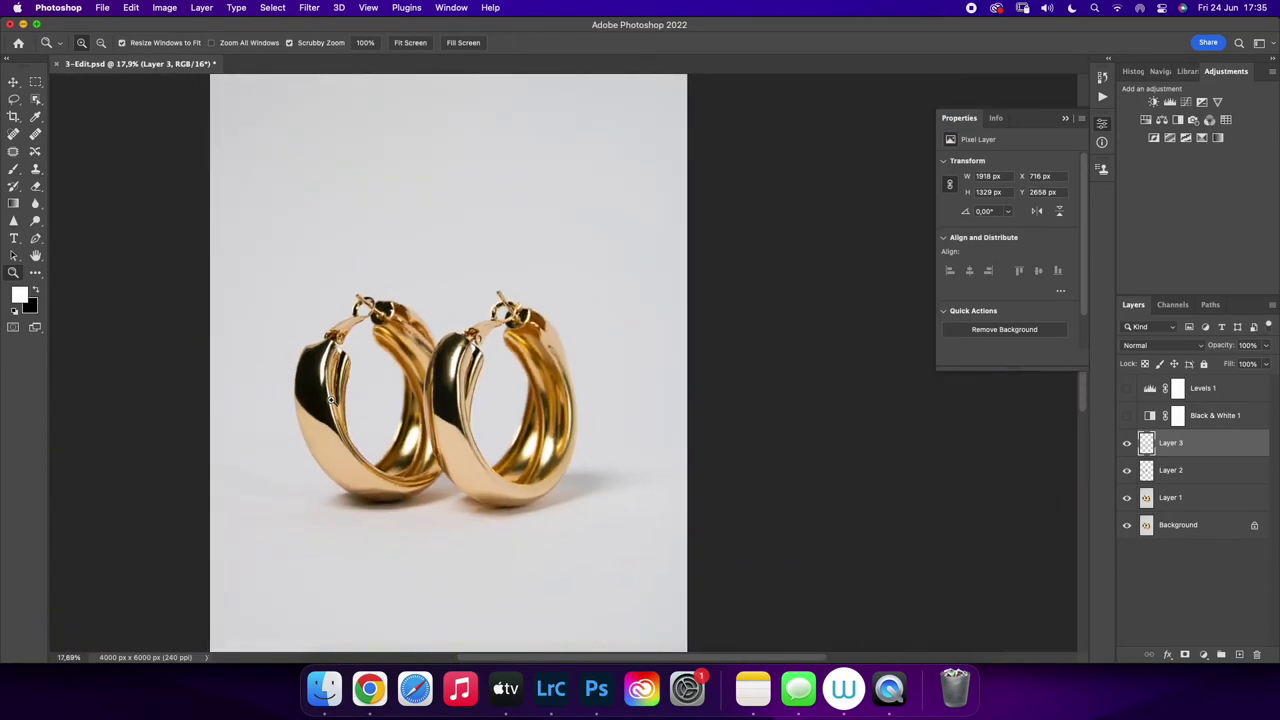
mouse_move(332, 385)
left_mouse_down()
mouse_move(415, 385)
mouse_move(285, 388)
left_mouse_up()
left_click_drag(589, 380, 700, 380)
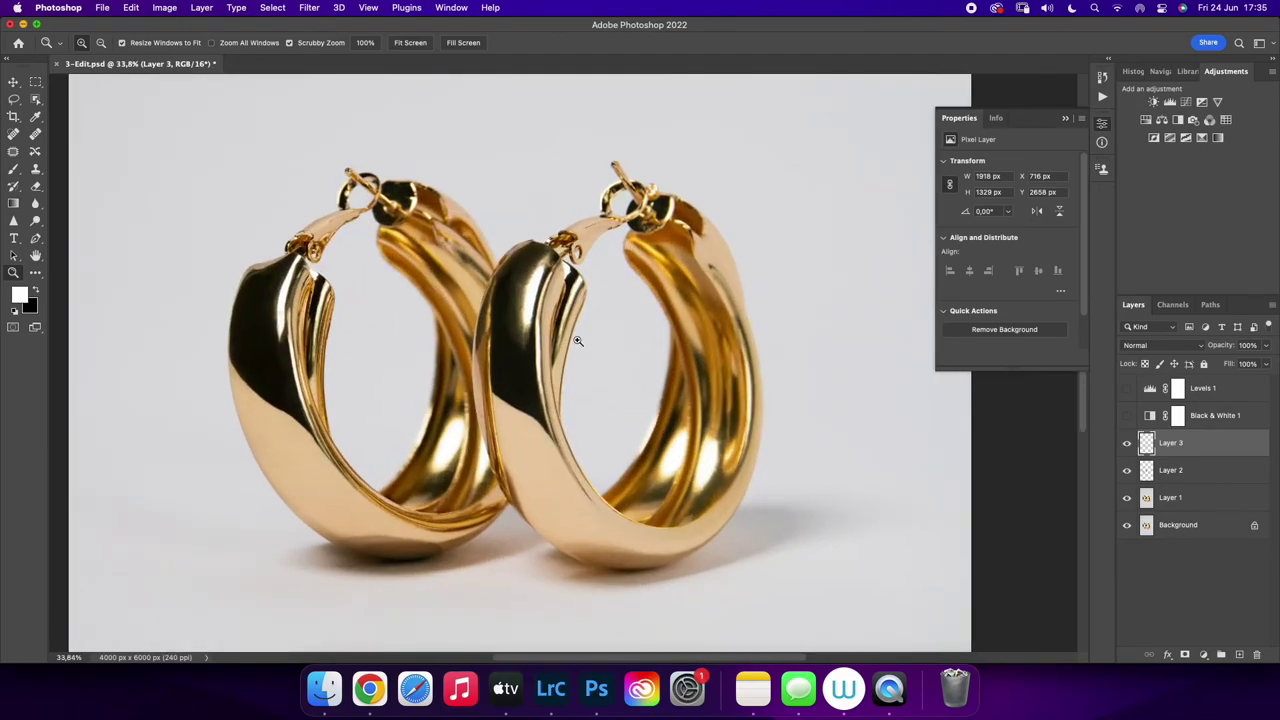
left_click_drag(585, 338, 700, 338)
key("j")
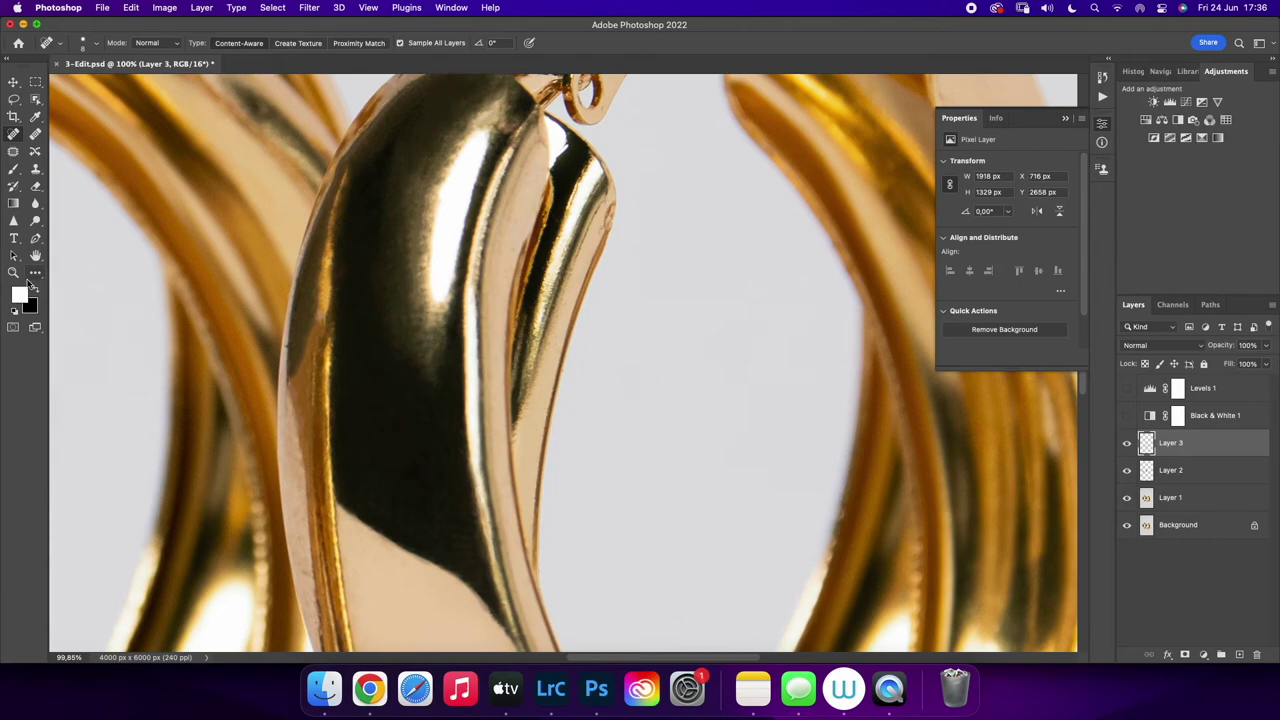
key("super+0")
scroll(446, 343, "up", 5)
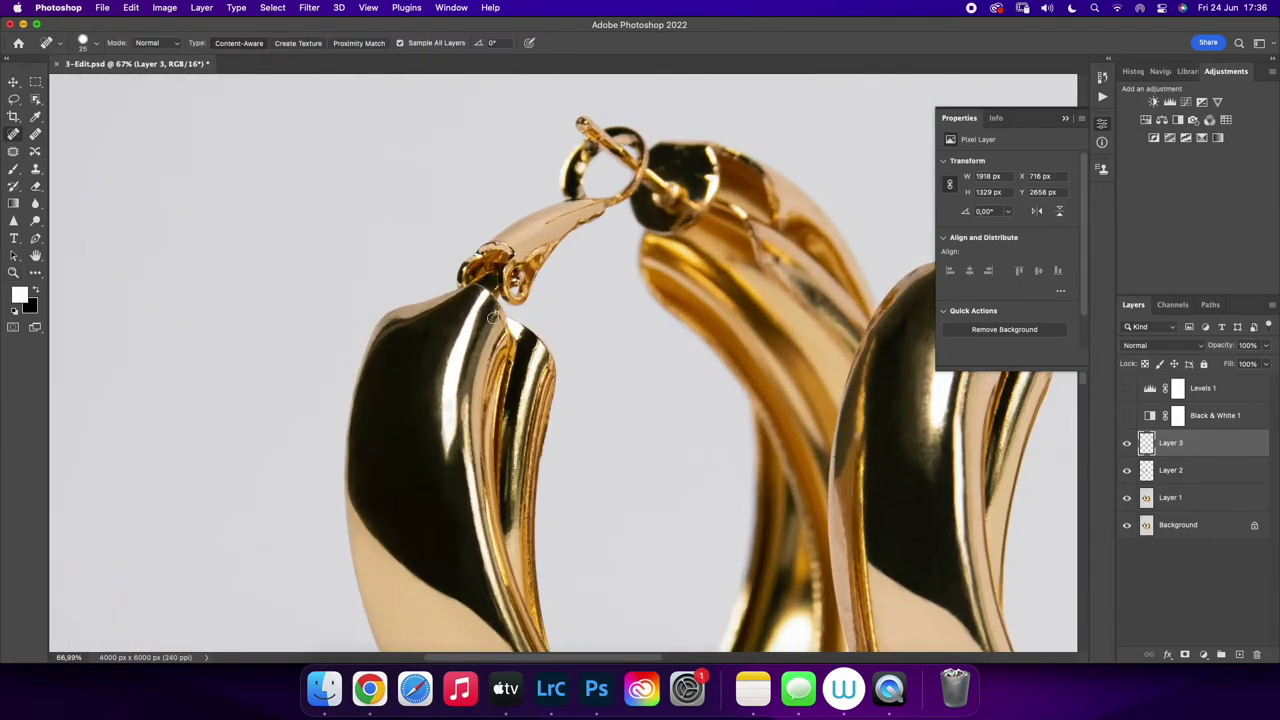
key("super+0")
scroll(508, 291, "up", 5)
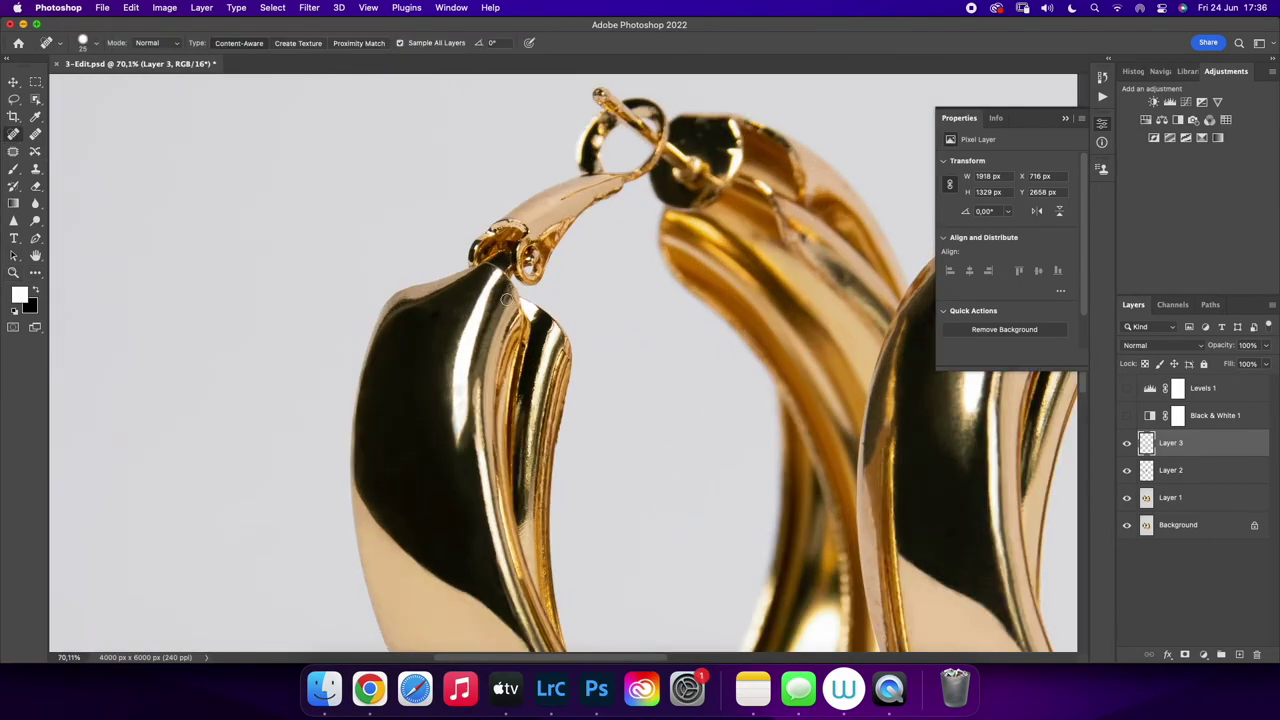
Compare Layer 1 on its own with the full retouch and examine both earrings
key("z")
left_click_drag(473, 386, 374, 384)
left_click(1165, 498)
left_click(1126, 498, "alt")
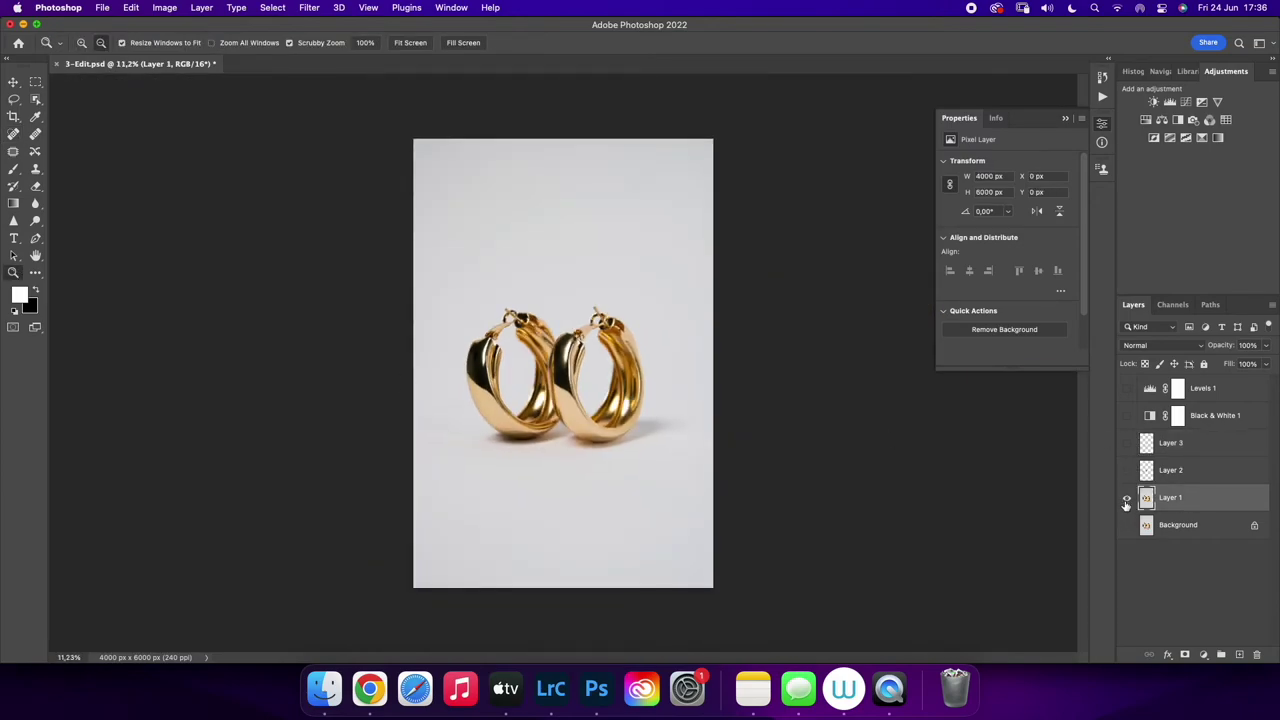
left_click(1126, 500, "alt")
left_click_drag(561, 362, 629, 367)
scroll(628, 368, "down", 5)
scroll(567, 421, "up", 6)
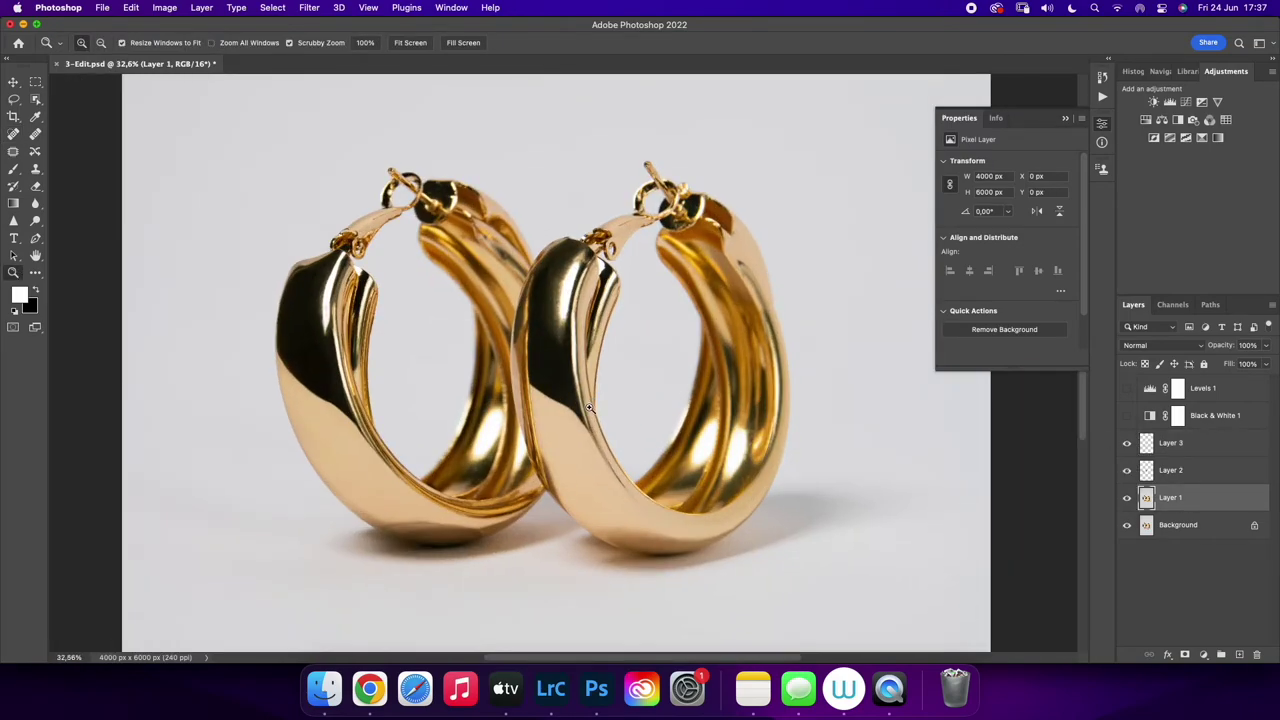
scroll(593, 376, "down", 7)
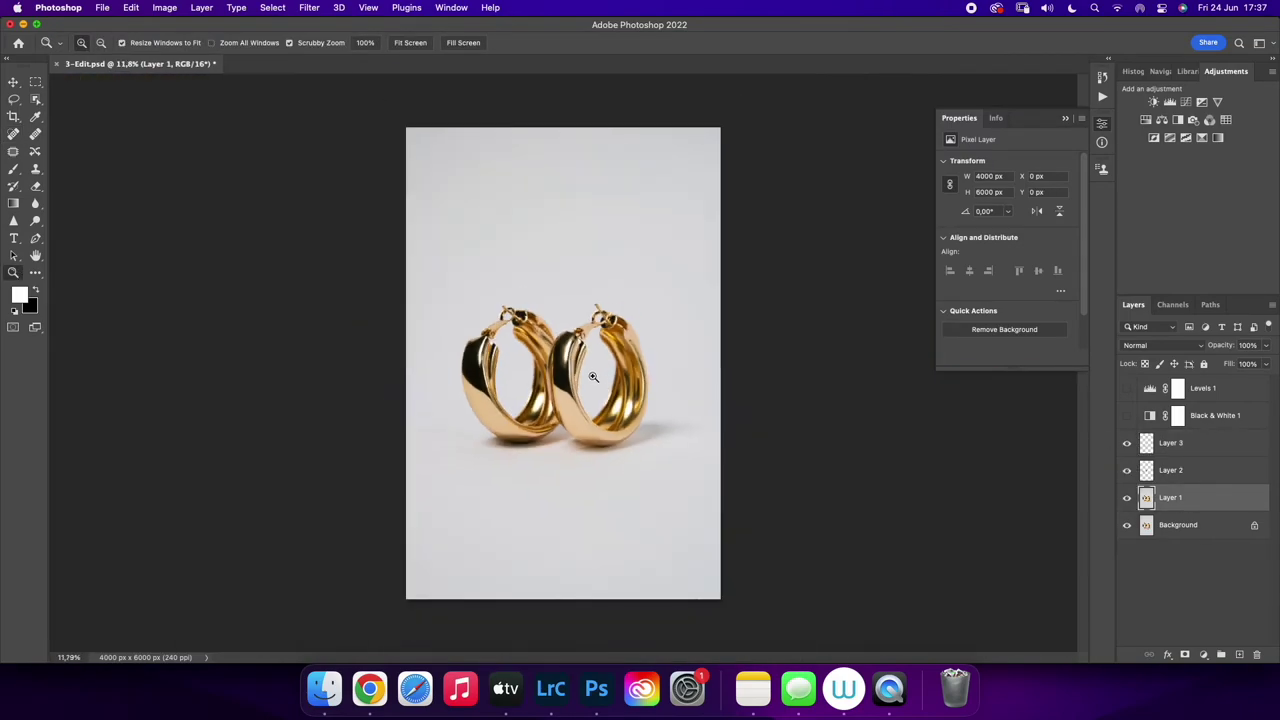
Group Layer 2 and Layer 3 together
left_click(1188, 444)
left_click(1186, 477, "shift")
key("super+g")
Add a Color Balance adjustment with midtones at cyan-red -1 and magenta-green +1, and put it in its own group
left_click(1204, 655)
left_click(1213, 571)
left_click(1001, 164)
left_click(1000, 163)
left_click(989, 215)
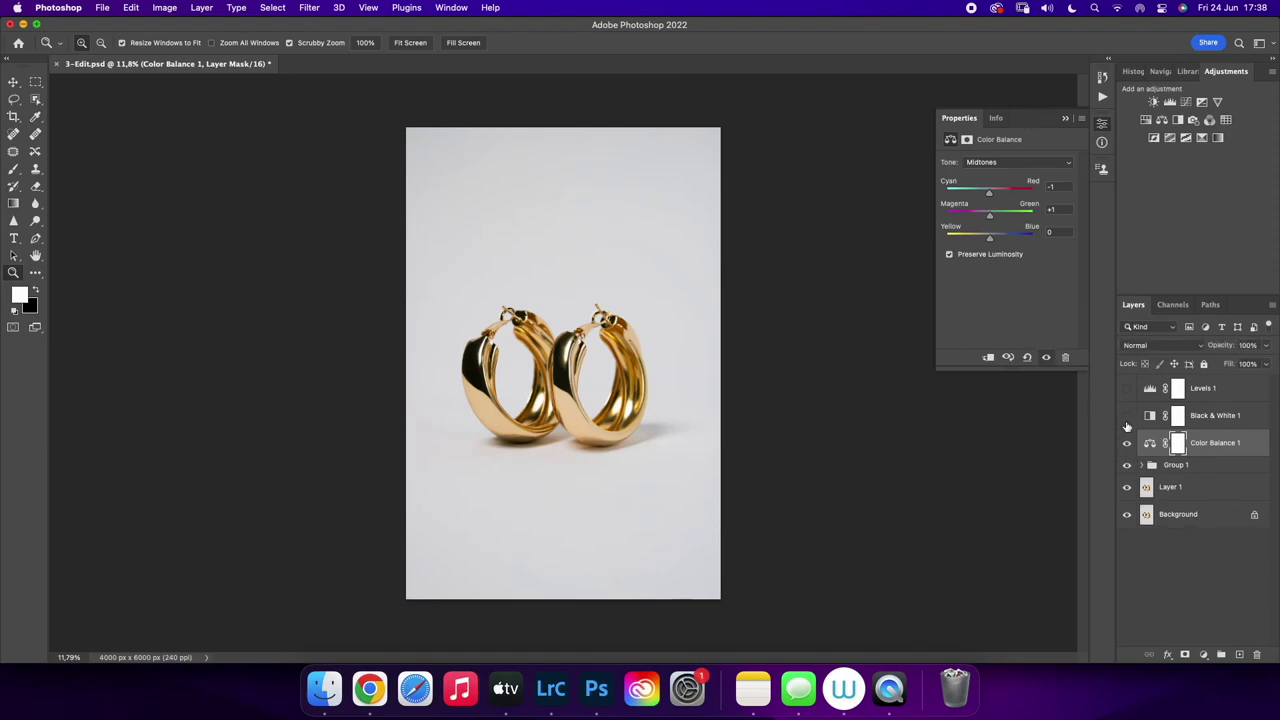
key("super+g")
Compare Layer 1 alone with the retouched and color-balanced image
left_click(1150, 478)
left_click(1129, 479, "alt")
left_click(1129, 479, "alt")
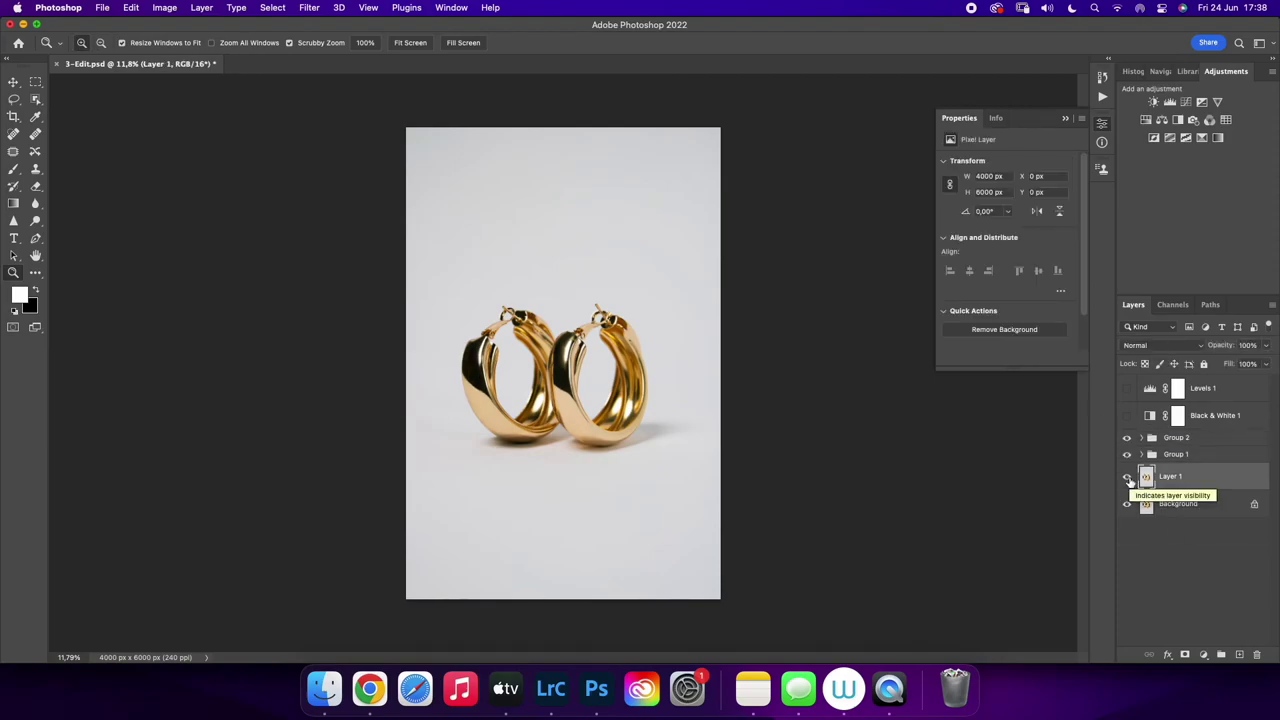
Add a Levels adjustment above Color Balance in Group 2, moving the black and white input points slightly inward
left_click(1141, 438)
left_click(1220, 459)
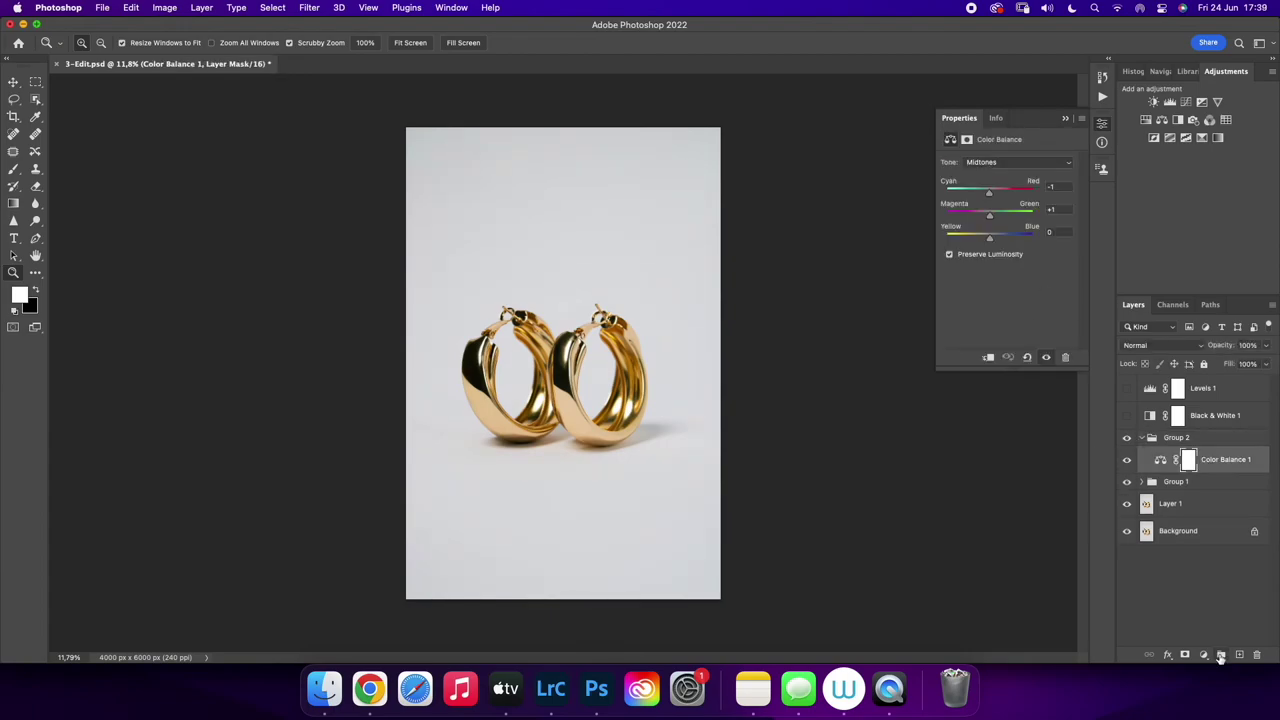
left_click(1204, 655)
left_click(1206, 558)
left_click_drag(964, 261, 967, 264)
left_click_drag(1071, 262, 1066, 262)
left_click(1142, 438)
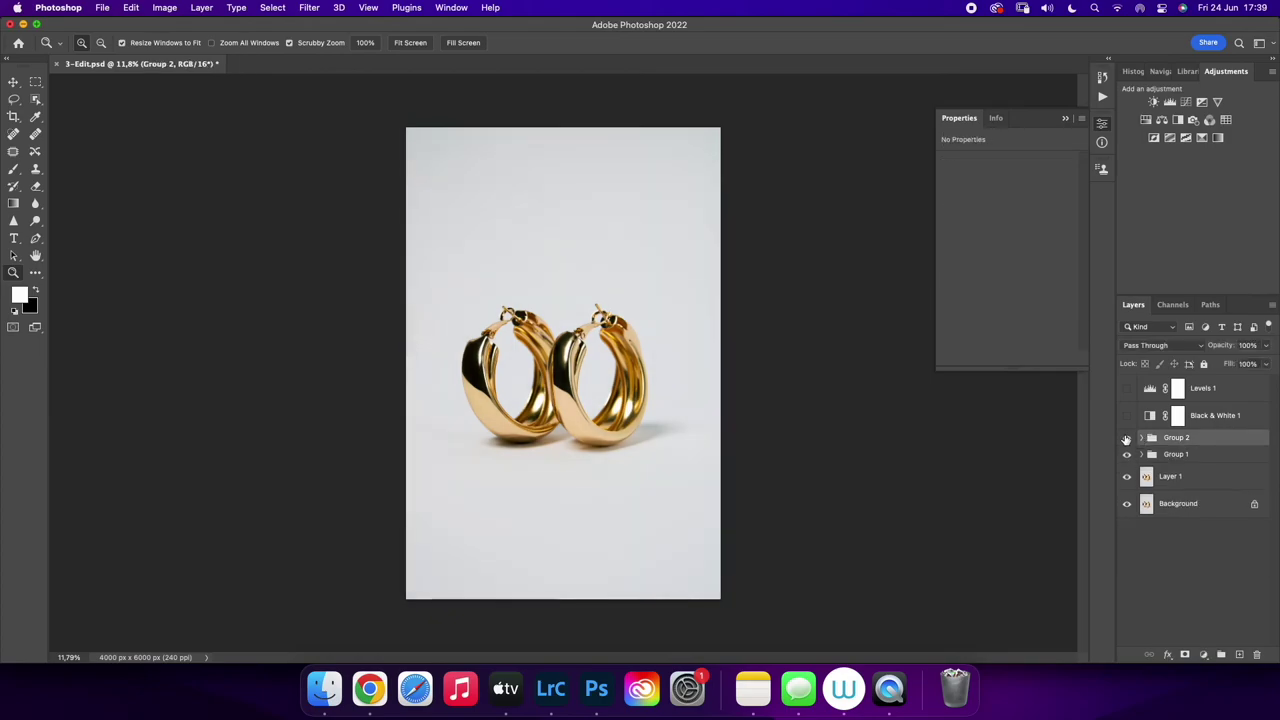
Stamp all visible layers into a new layer and duplicate it
key("super+alt+shift+e")
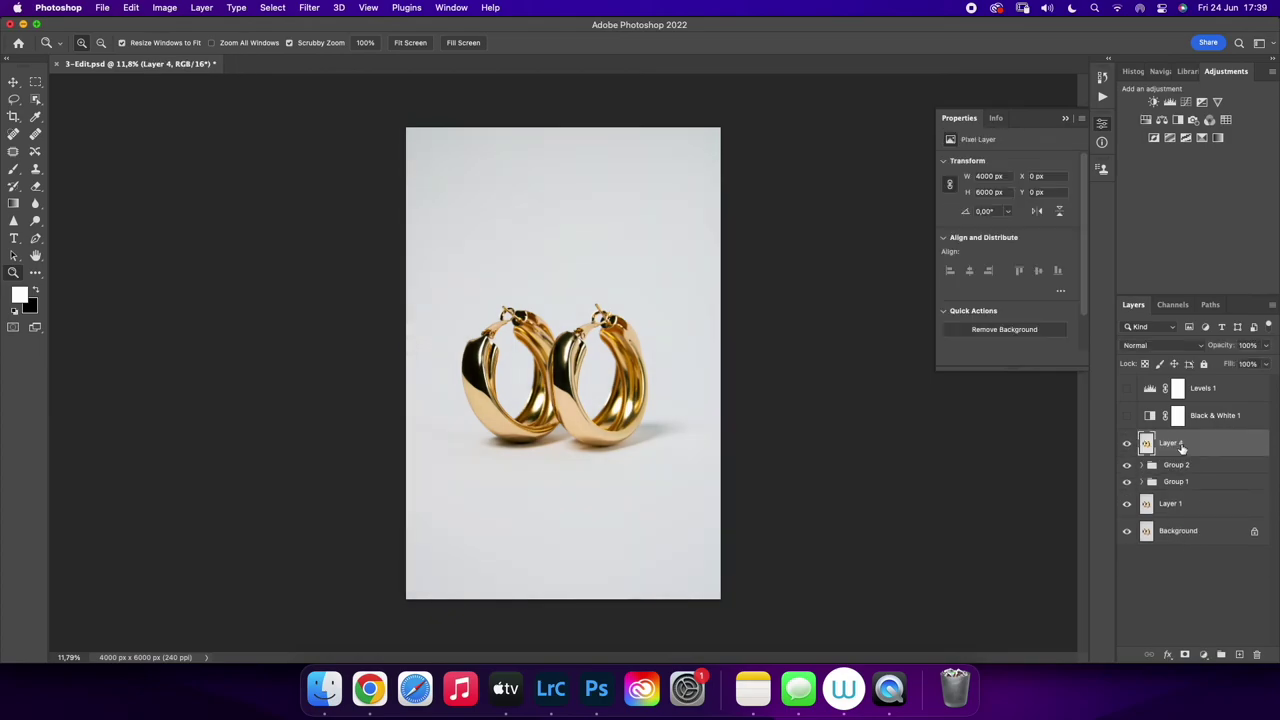
key("super+j")
In the Liquify filter, push the lower edge of the left earring's dark reflection slightly with the Forward Warp tool
left_click(309, 7)
left_click(323, 131)
left_click_drag(508, 373, 526, 384)
right_click(390, 259)
left_click(412, 328)
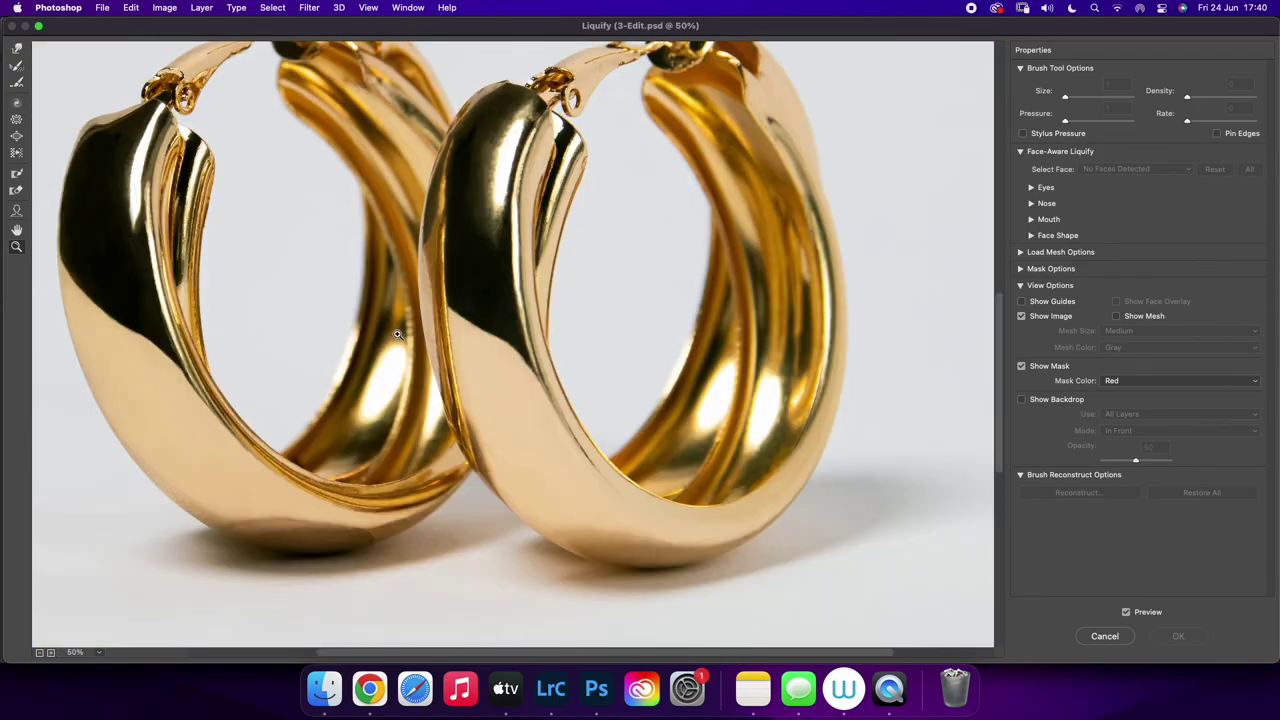
right_click(319, 359)
left_click(345, 441)
right_click(335, 416)
right_click(457, 338)
left_click(478, 377)
left_click(17, 49)
key("bracketleft")
key("bracketleft")
key("bracketleft")
left_click_drag(318, 388, 334, 404)
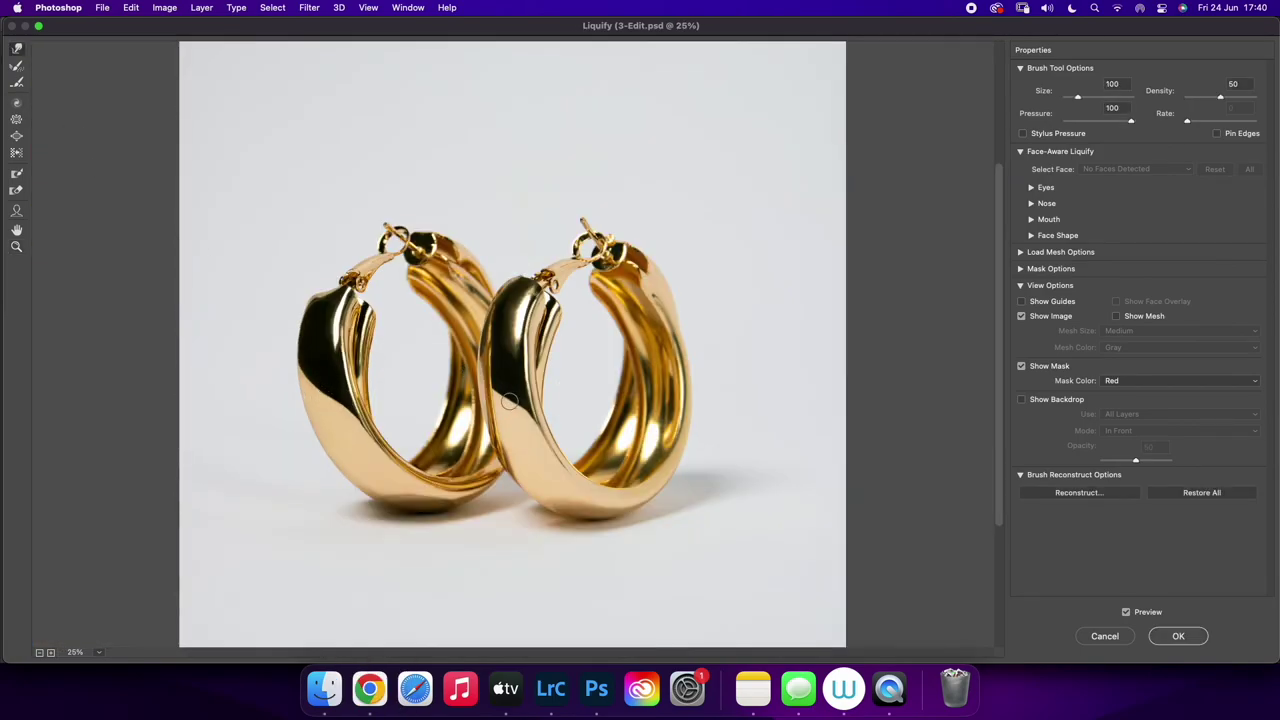
Adjust the Forward Warp brush size for reshaping the dark reflection on the right earring
key("bracketleft")
key("bracketleft")
key("bracketright")
key("bracketleft")
key("bracketright")
key("bracketright")
key("bracketright")
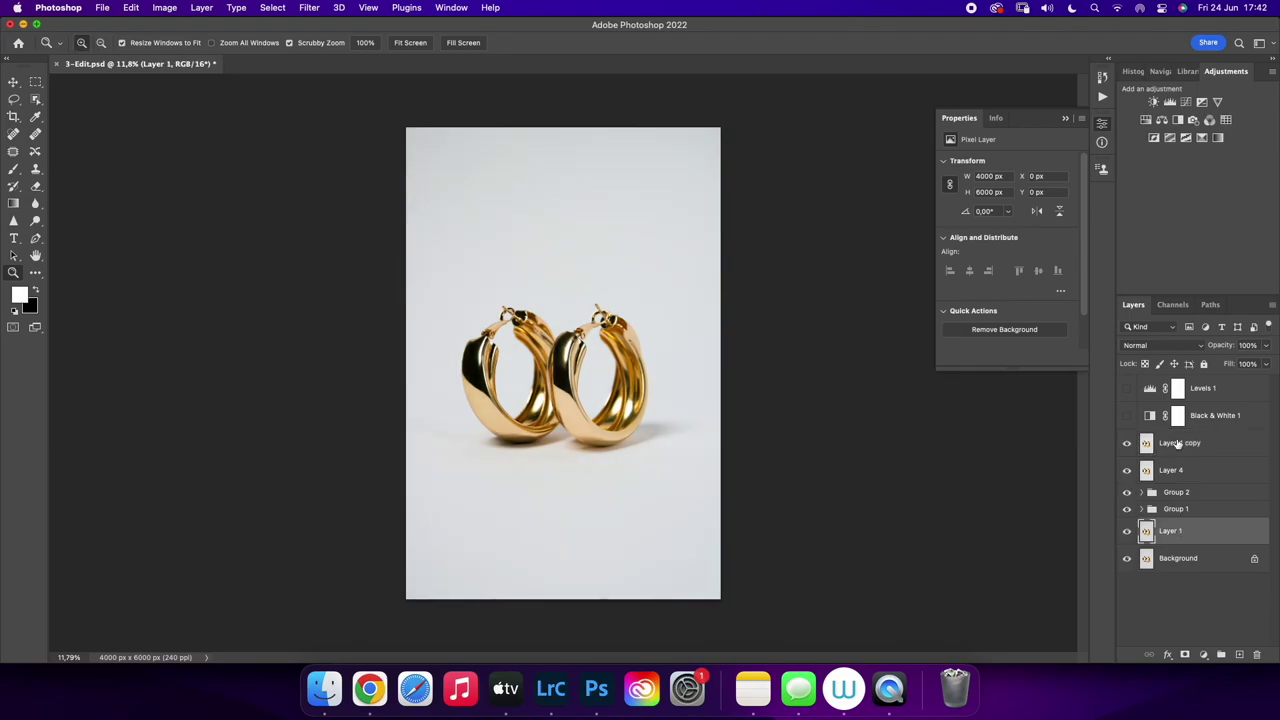
Apply the High Pass filter to Layer 4 copy and set its blend mode to Vivid Light
left_click(309, 7)
mouse_move(316, 287)
left_click(520, 348)
key("Return")
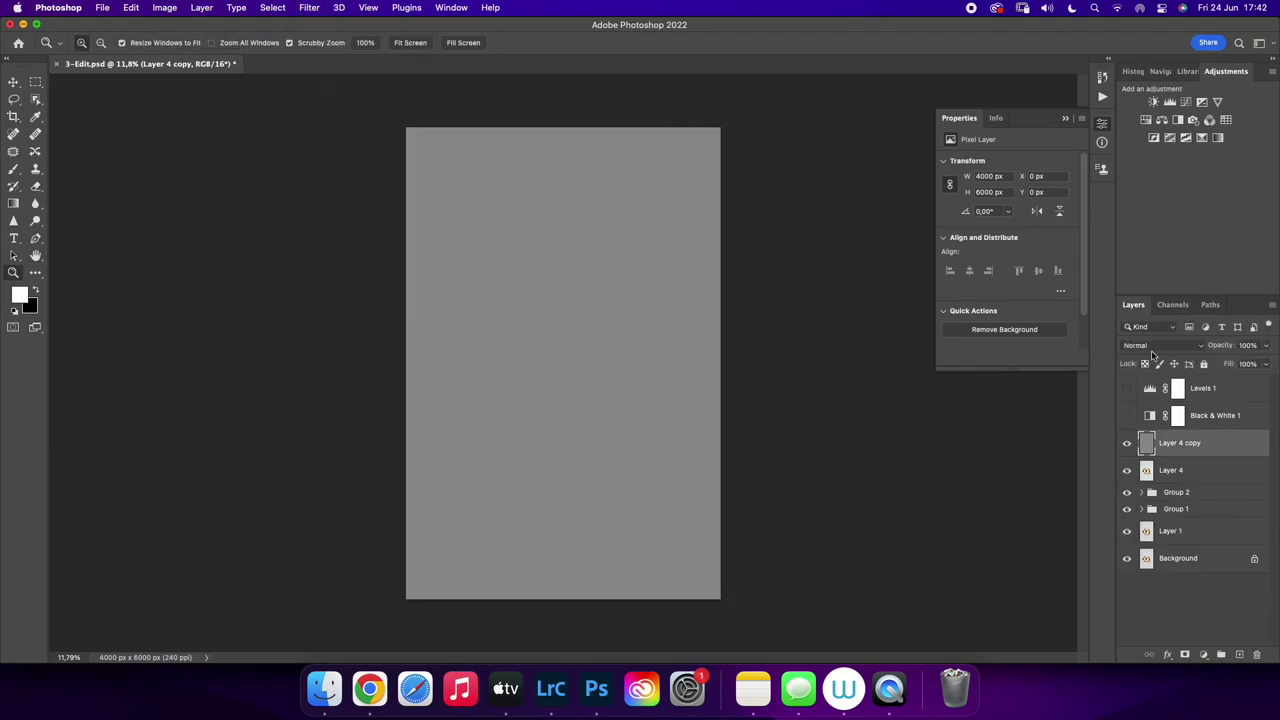
key("alt+shift+v")
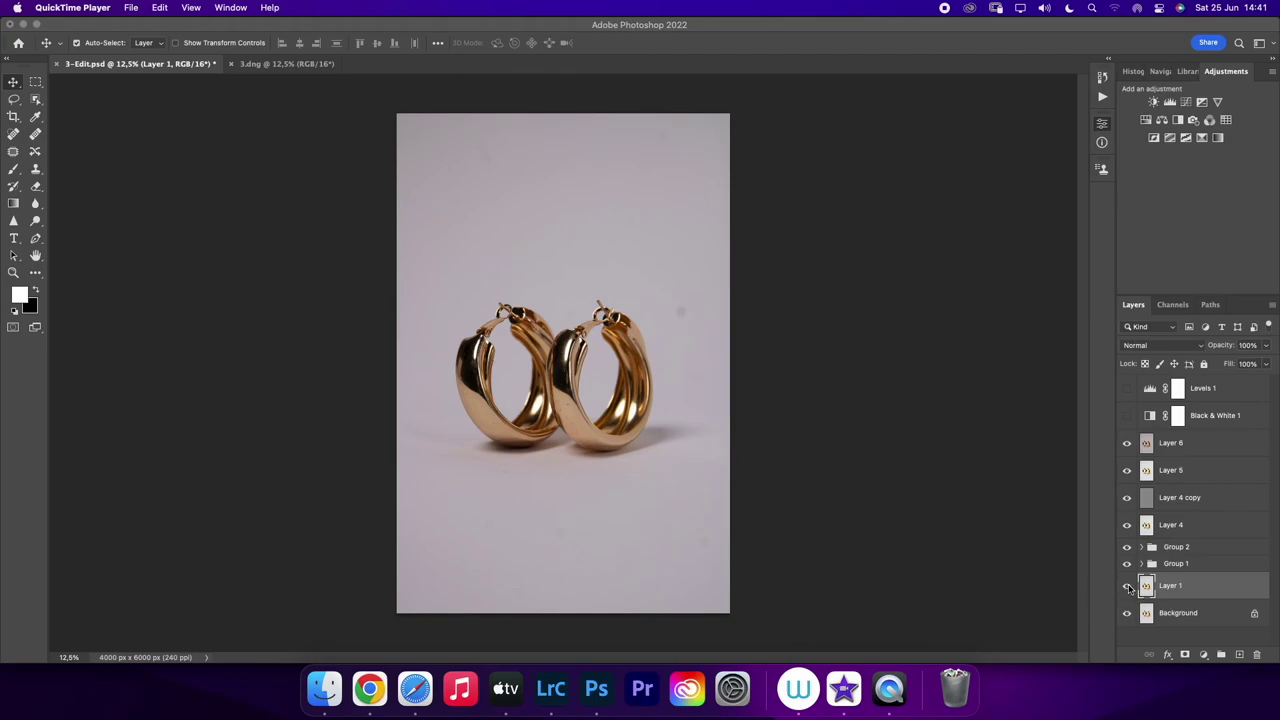
Compare Layer 1 on its own with the unretouched photo in Layer 6 by repeatedly toggling the other layers' visibility
left_click(1127, 587, "alt")
left_click(1127, 587, "alt")
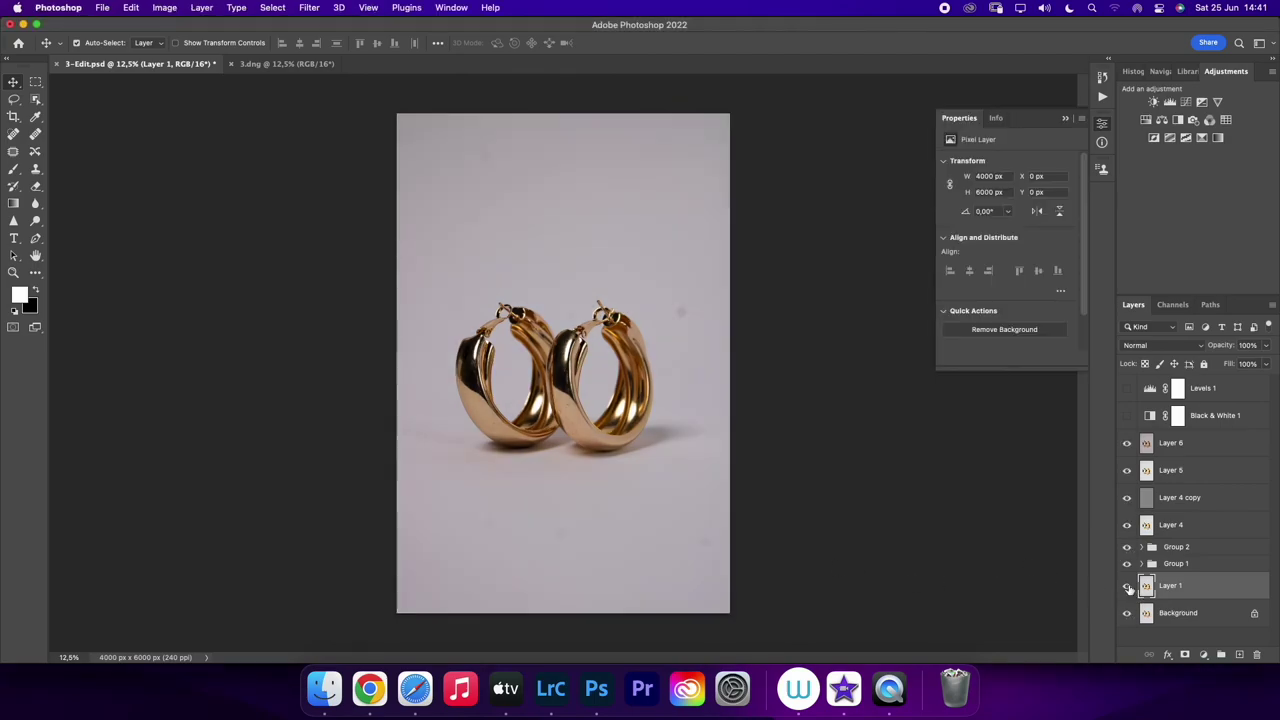
left_click(1127, 587, "alt")
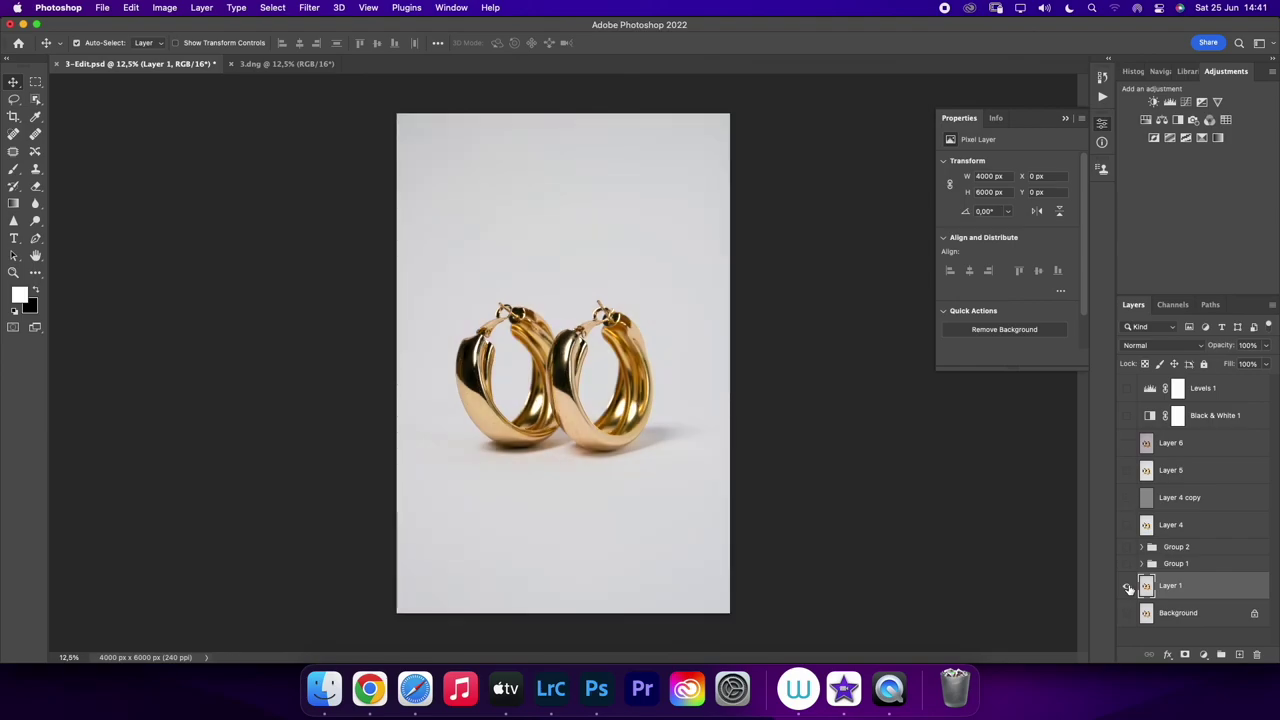
left_click(1128, 587, "alt")
left_click(1128, 587, "alt")
left_click(1128, 587, "alt")
left_click(1128, 587, "alt")
left_click(1128, 587, "alt")
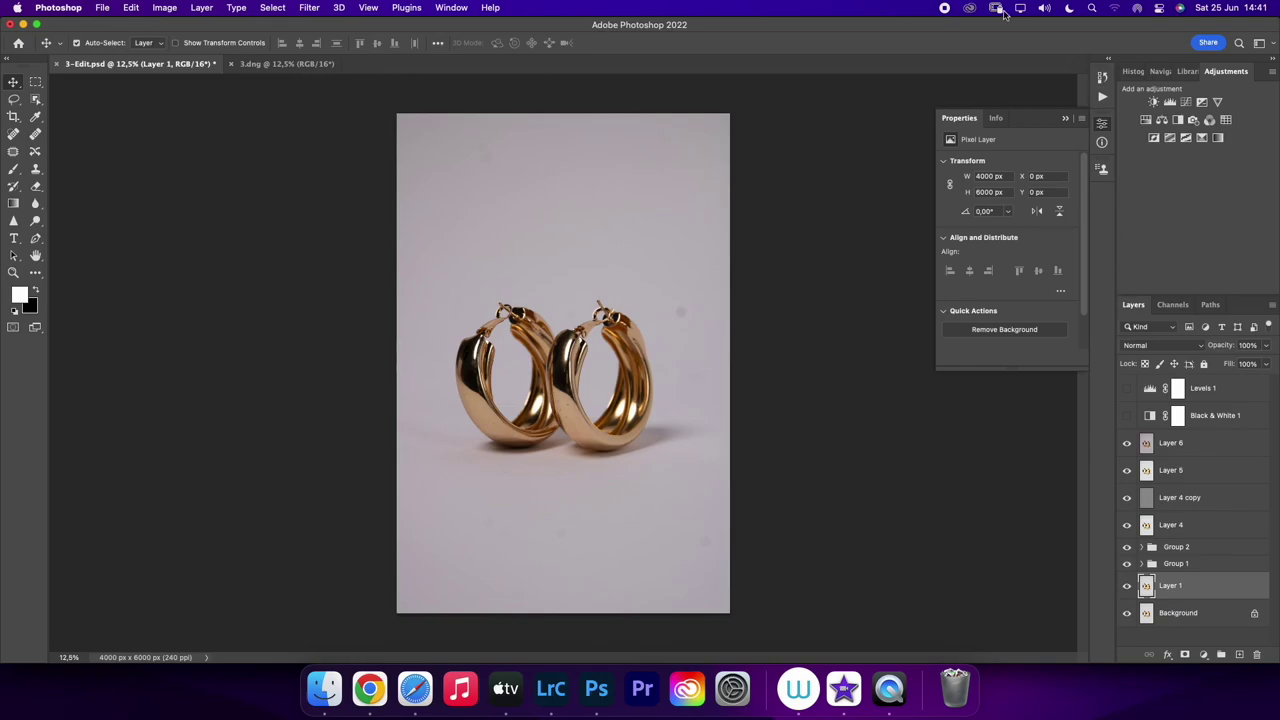